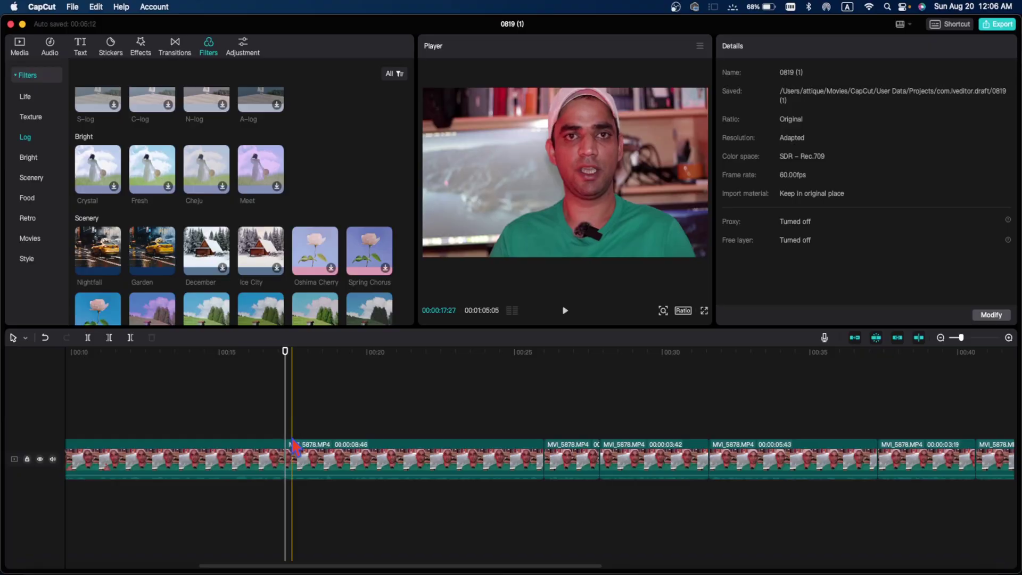
Step: Add a Garden filter over the second MVI_5878 clip and stretch it to the clip's end
left_click(293, 459)
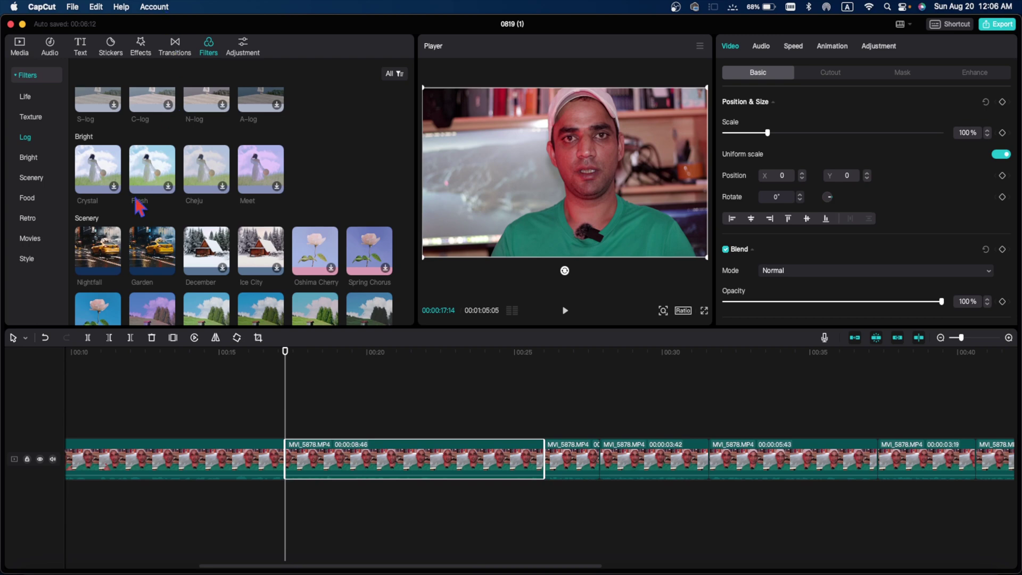
left_click(169, 268)
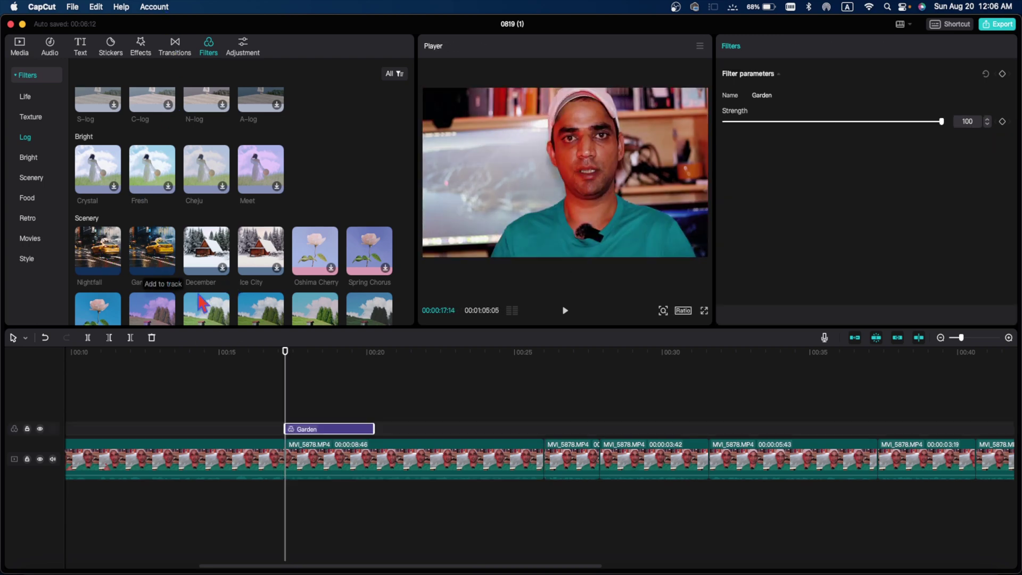
left_click_drag(372, 429, 545, 430)
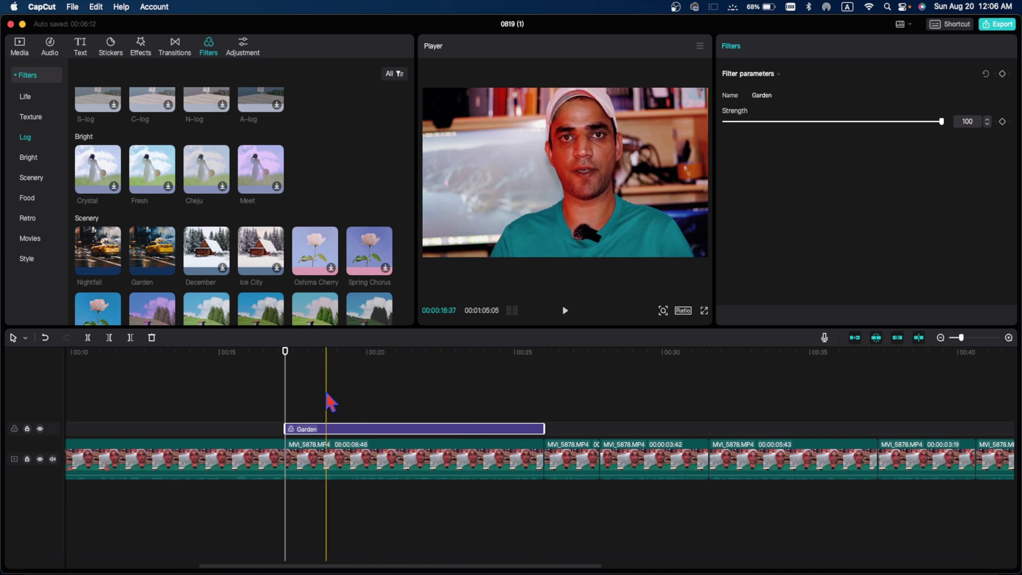
Step: Keyframe the Garden filter strength at 100, 71, 43 and 12 at successive playhead points
left_click(1003, 121)
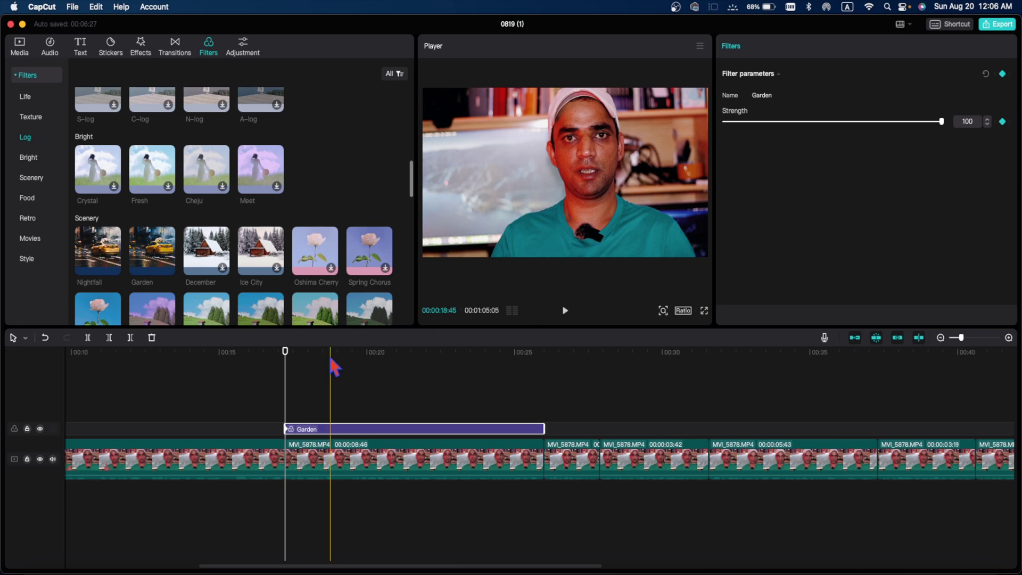
left_click_drag(286, 378, 319, 377)
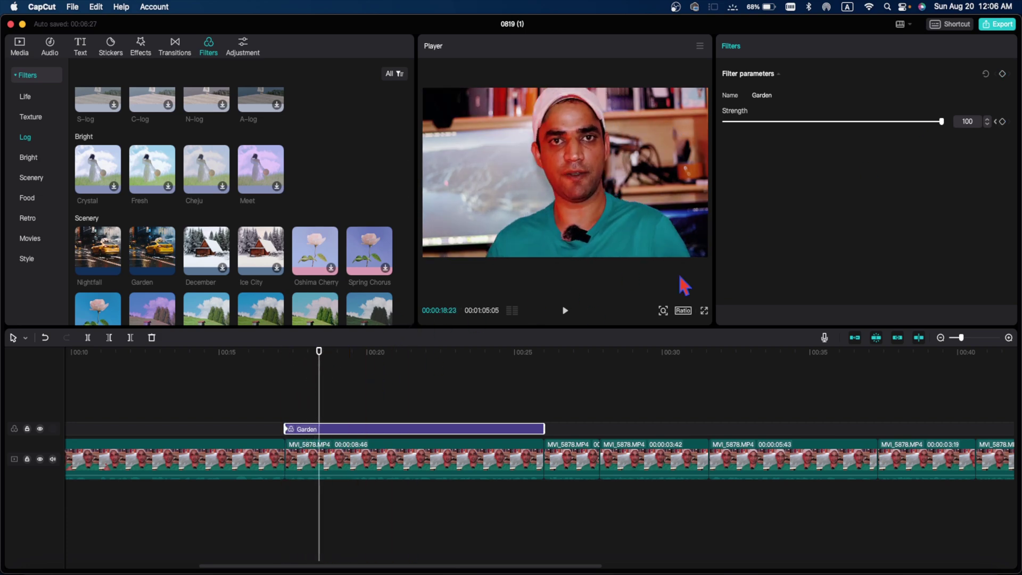
left_click(344, 388)
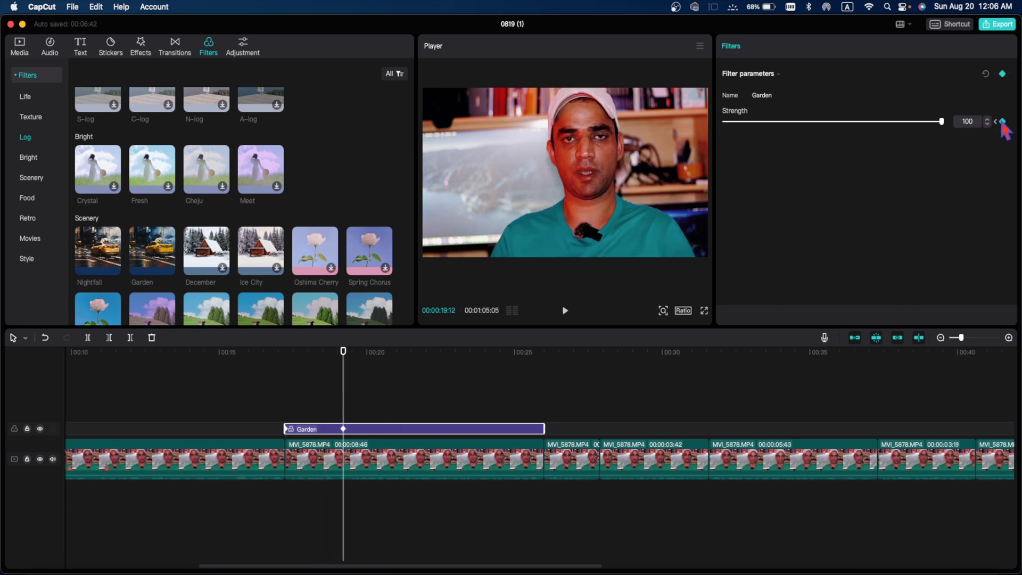
left_click_drag(942, 122, 879, 122)
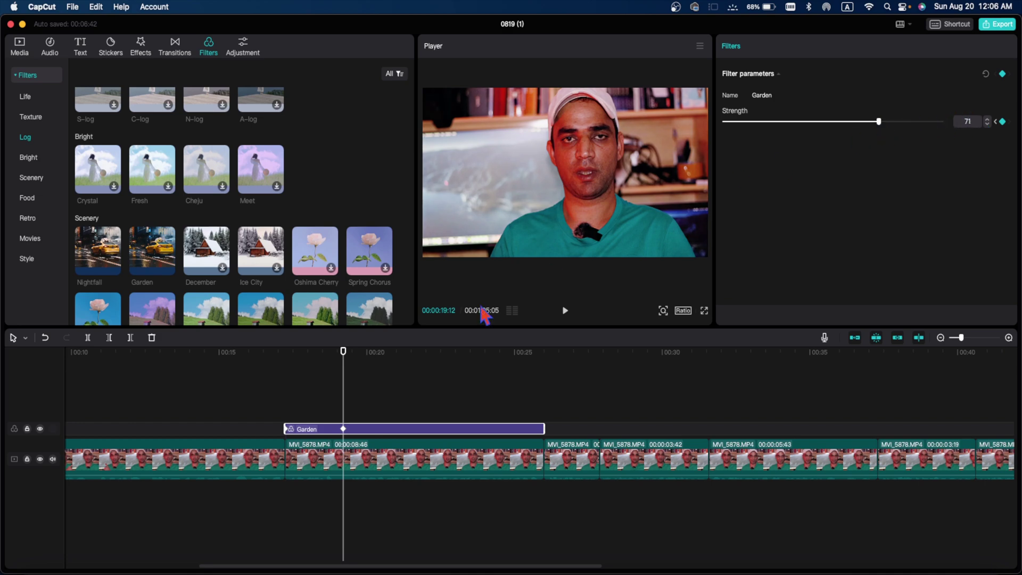
left_click_drag(343, 378, 385, 379)
left_click_drag(879, 122, 819, 126)
left_click_drag(385, 388, 432, 390)
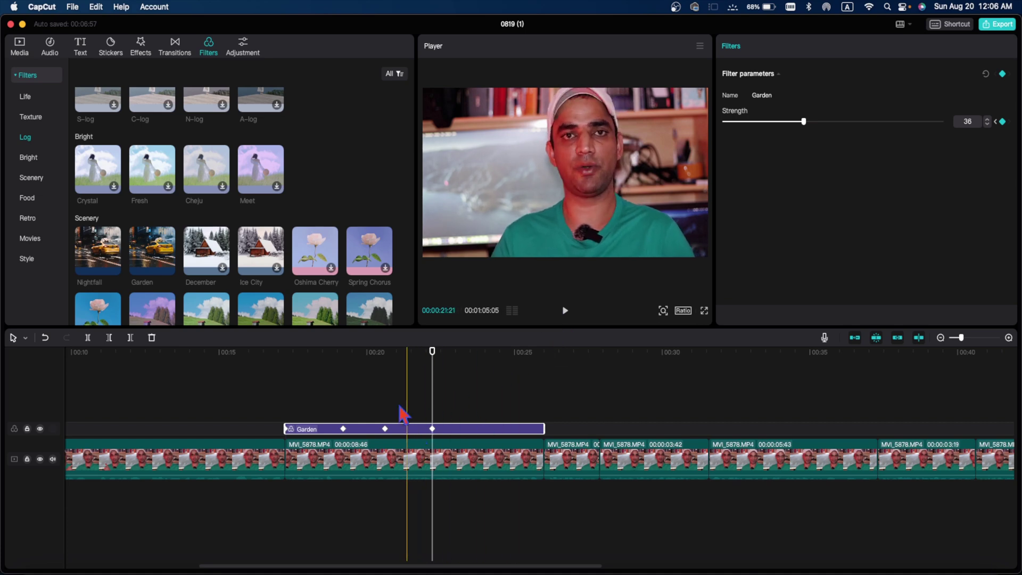
left_click(469, 374)
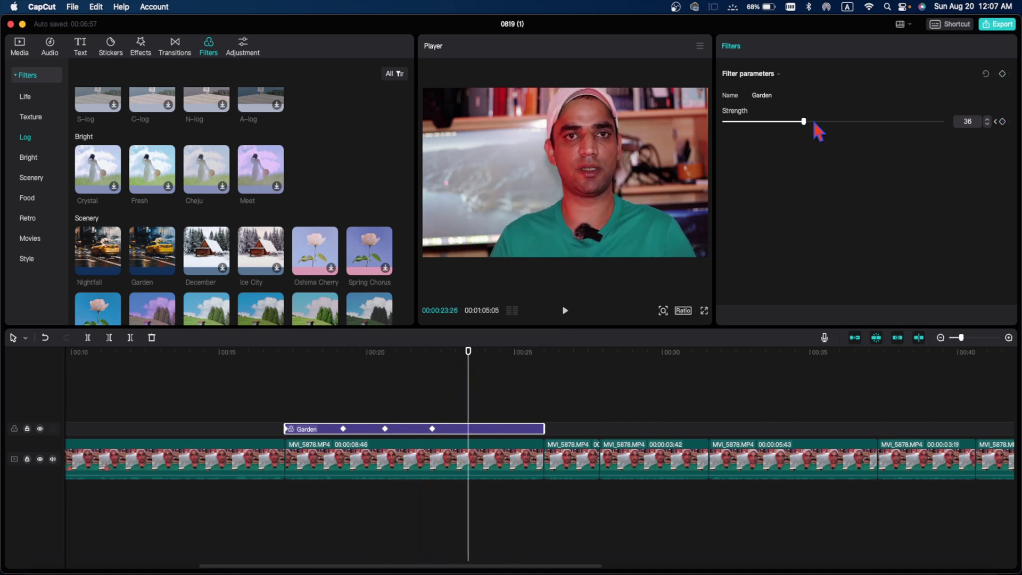
left_click_drag(805, 124, 751, 127)
Step: Preview the fading Garden filter, replaying from just before it starts
key("space")
key("space")
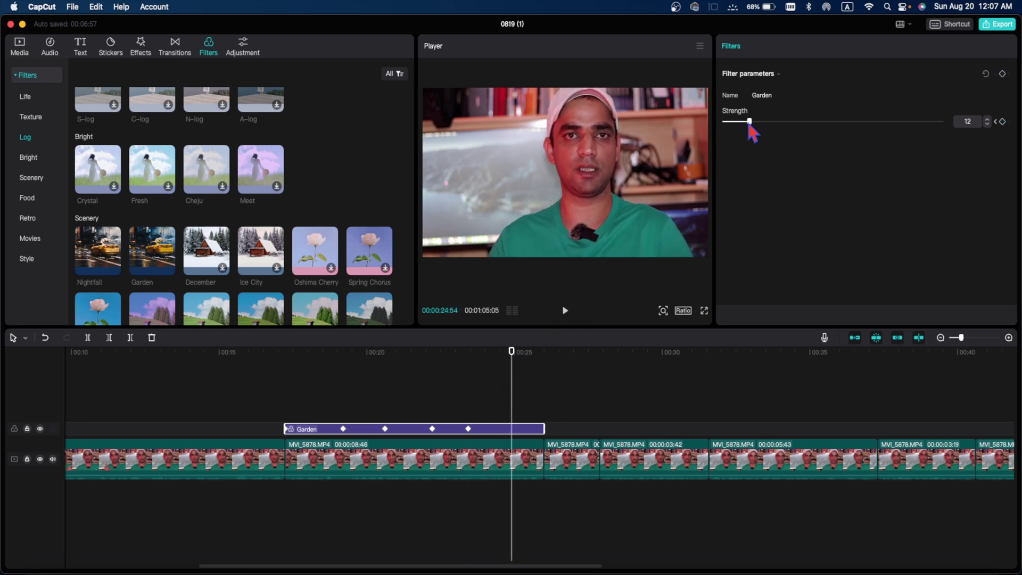
left_click_drag(283, 366, 267, 371)
key("space")
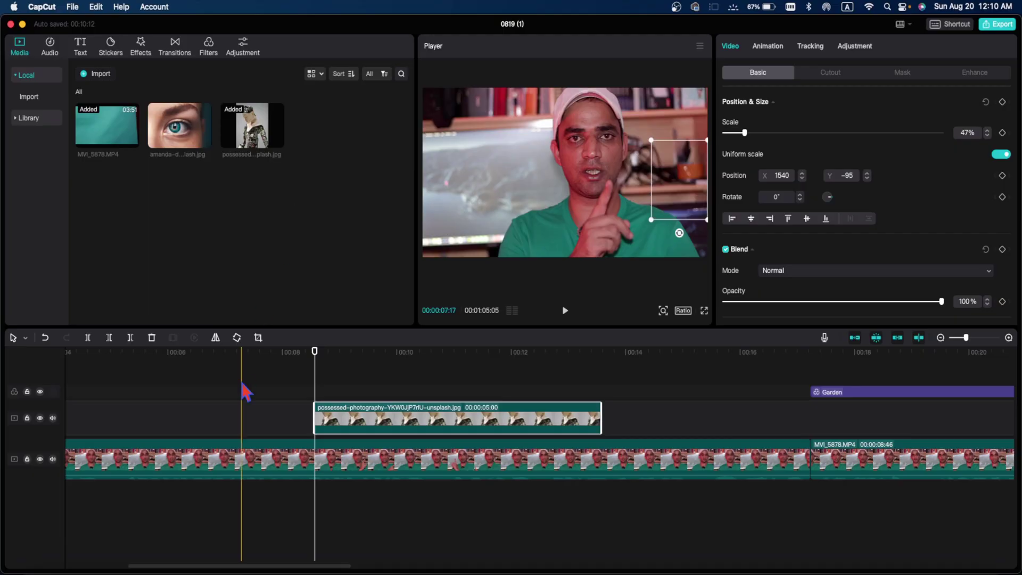
Step: Add Position & Size keyframes to the photo overlay, moving it to top centre at 37% scale
left_click(312, 395)
key("space")
key("space")
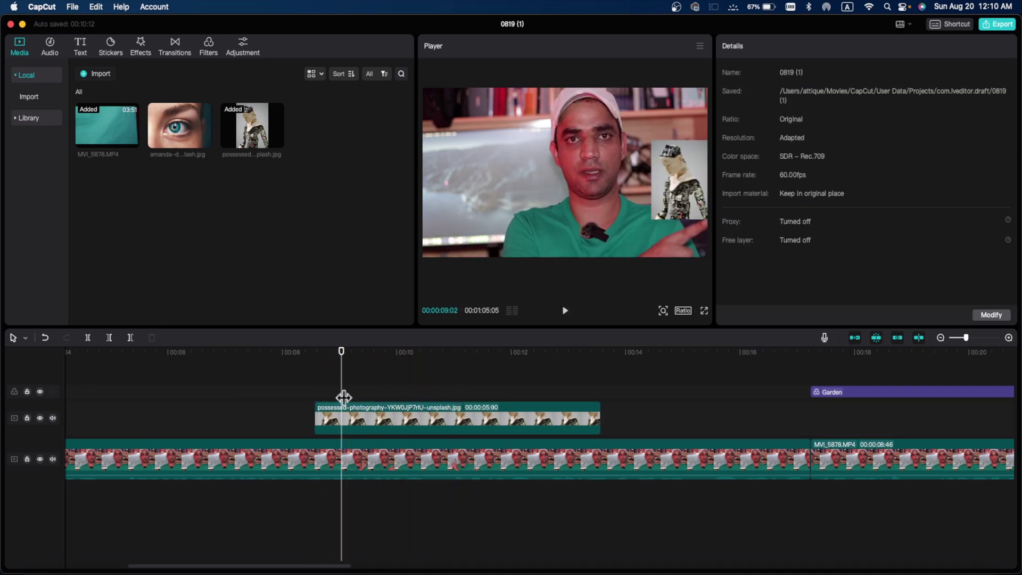
left_click(336, 418)
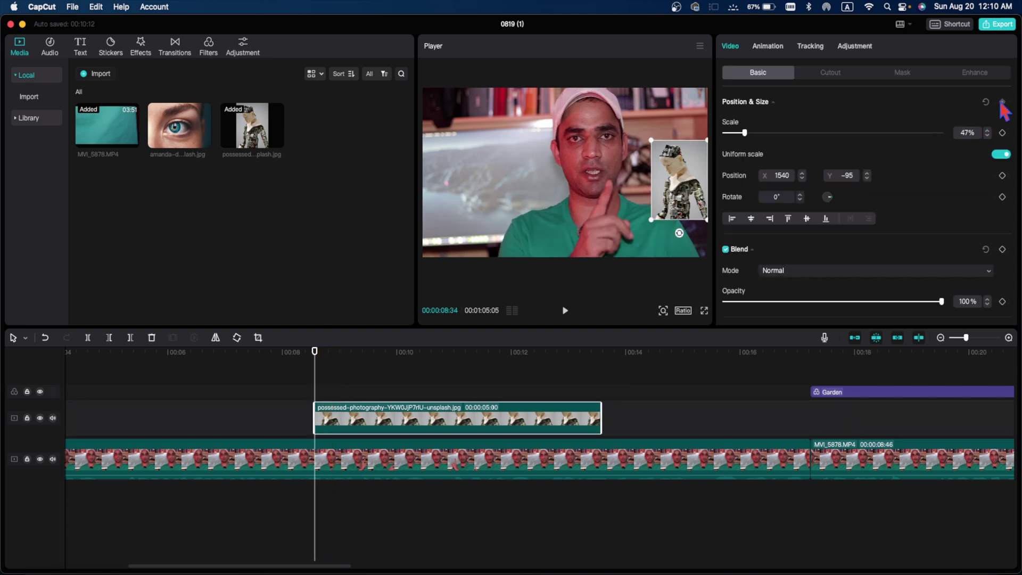
left_click(1002, 103)
left_click_drag(315, 377, 323, 376)
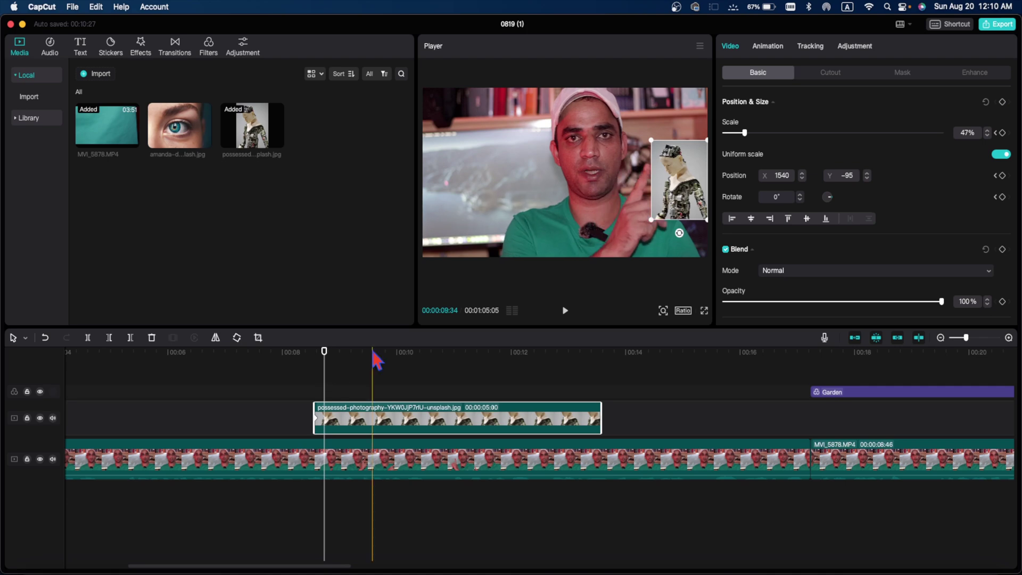
left_click_drag(666, 192, 639, 120)
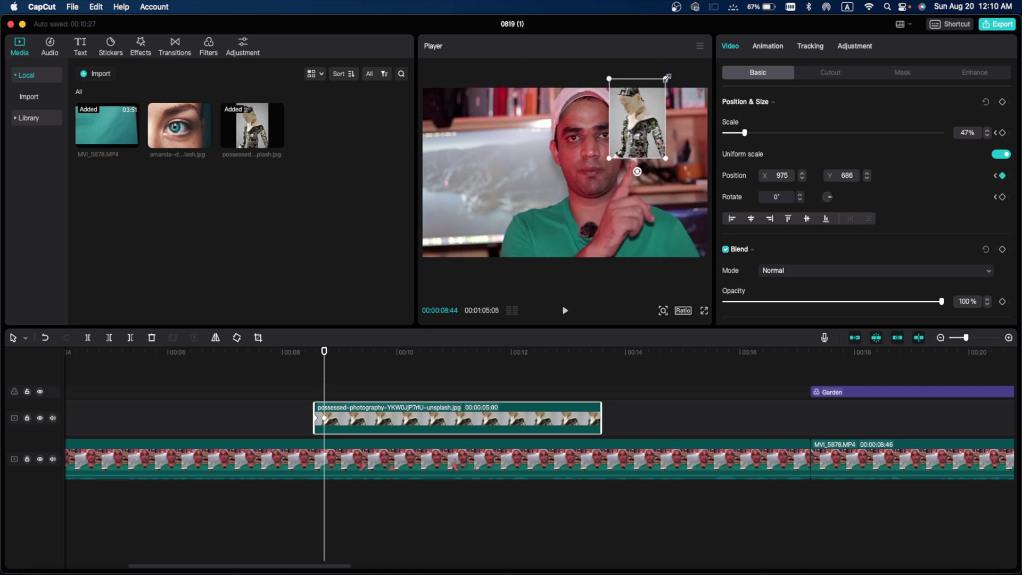
left_click_drag(667, 77, 660, 87)
left_click(330, 395)
Step: Keyframe the overlay moving lower right, then up-left over the face, undoing the final move
left_click_drag(332, 400, 336, 401)
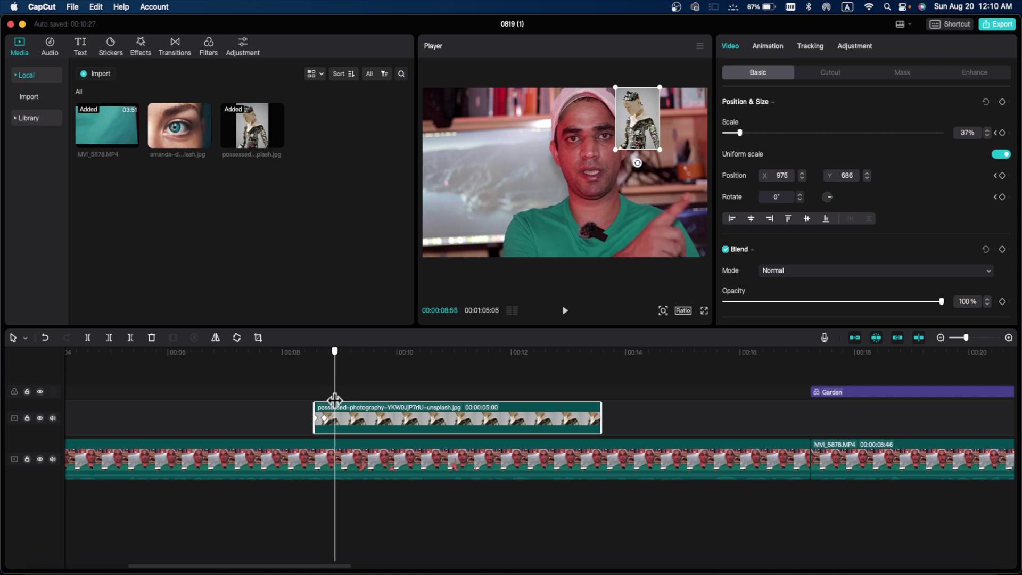
left_click_drag(635, 127, 682, 190)
mouse_move(365, 399)
left_mouse_down()
mouse_move(345, 388)
mouse_move(372, 392)
left_mouse_up()
left_click_drag(682, 193, 630, 172)
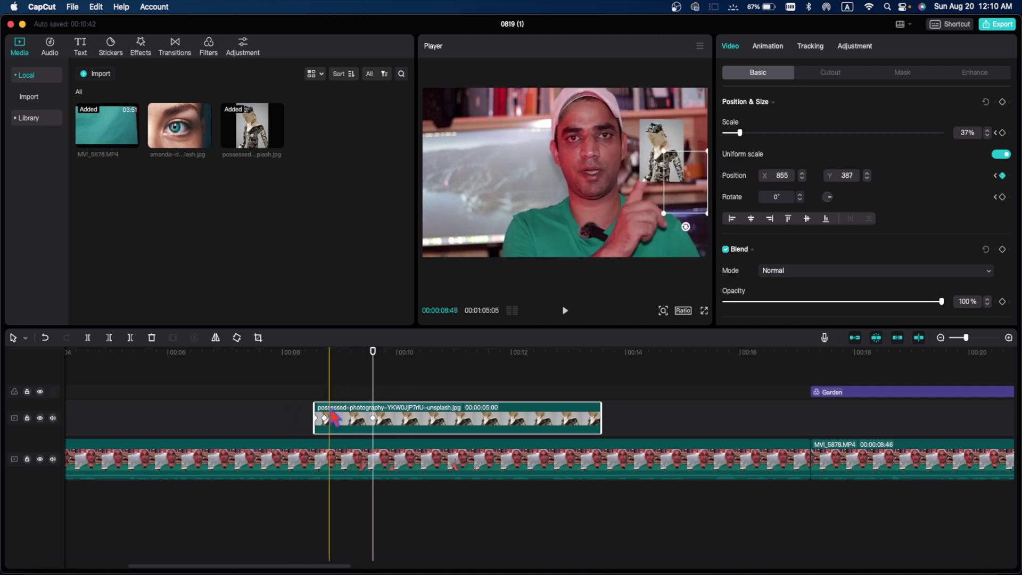
left_click(377, 384)
left_click_drag(623, 145, 578, 124)
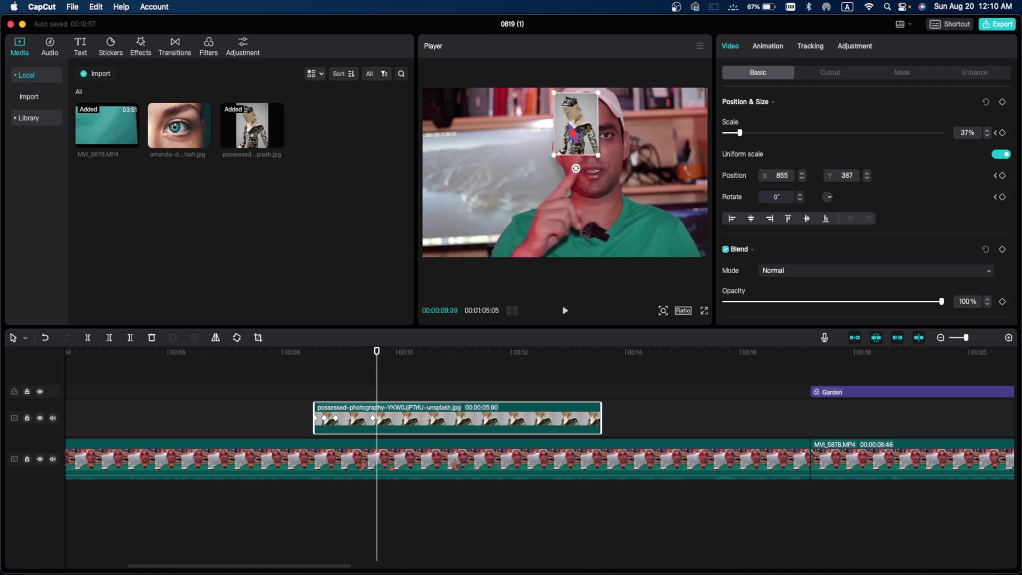
left_click_drag(376, 384, 384, 384)
left_click_drag(588, 126, 488, 125)
key("super+z")
left_click_drag(313, 373, 305, 386)
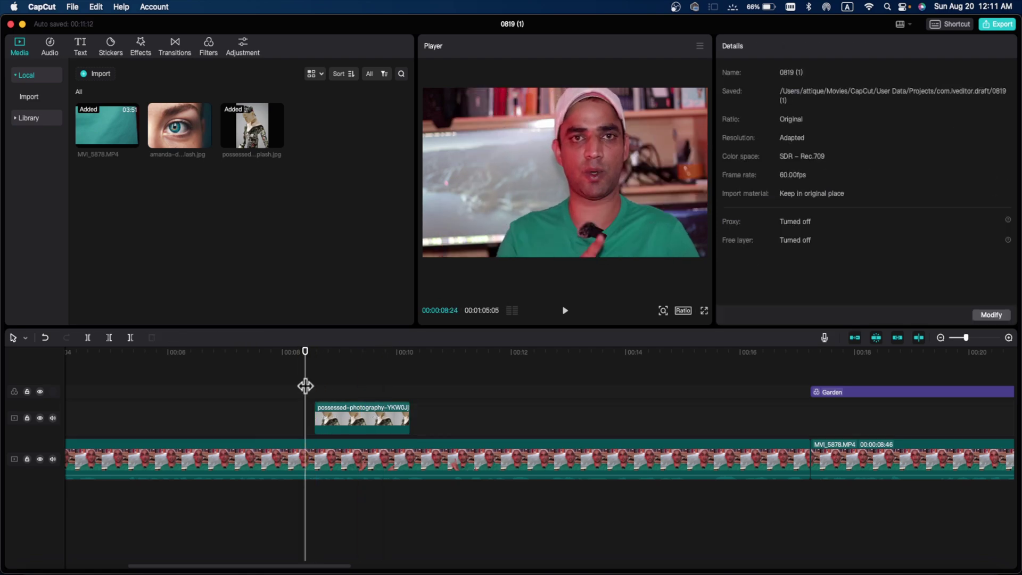
key("space")
left_click(308, 387)
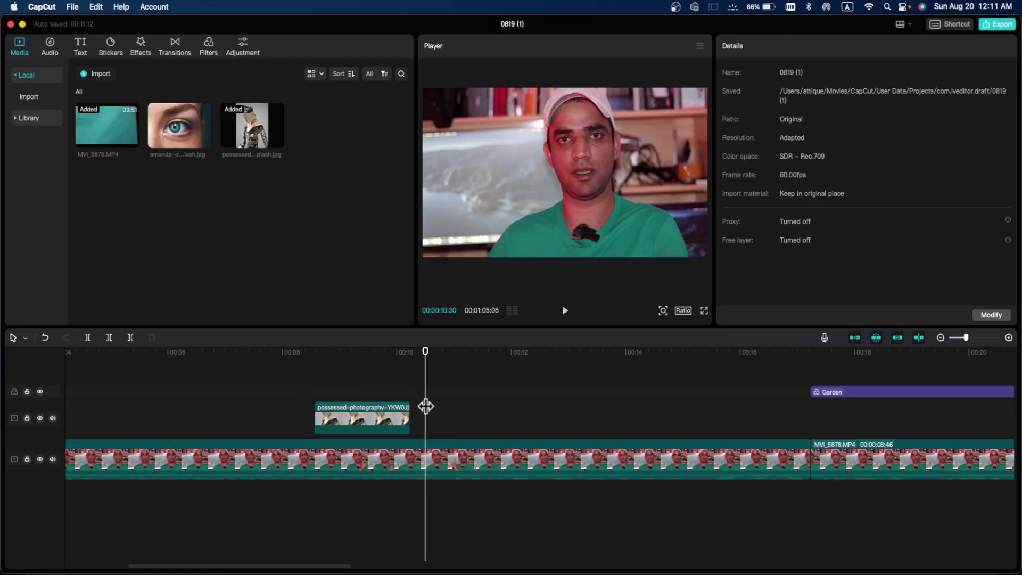
key("space")
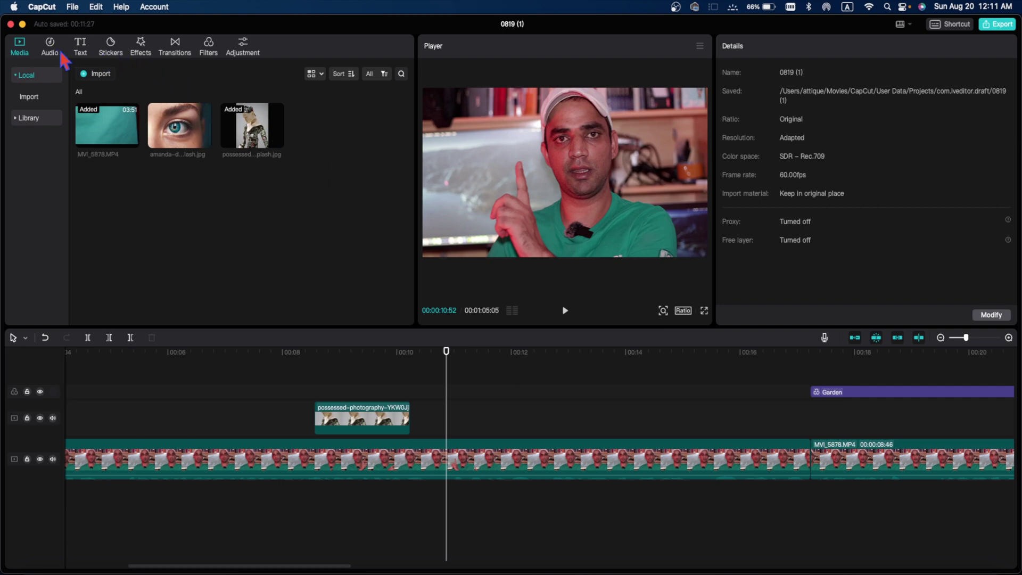
Step: Open the text presets library and browse the available title styles
left_click(80, 48)
mouse_move(115, 121)
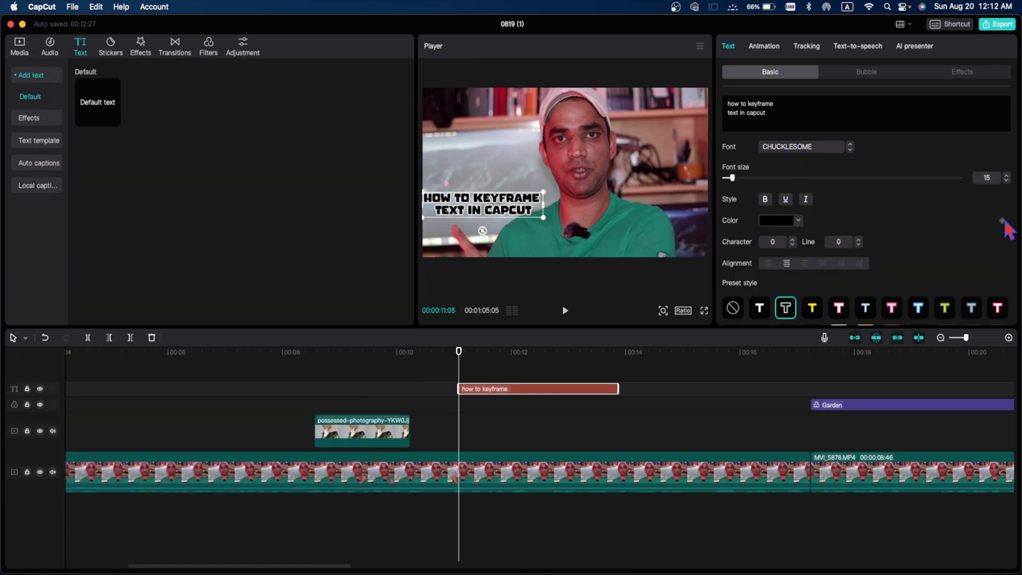
scroll(980, 242, "down", 8)
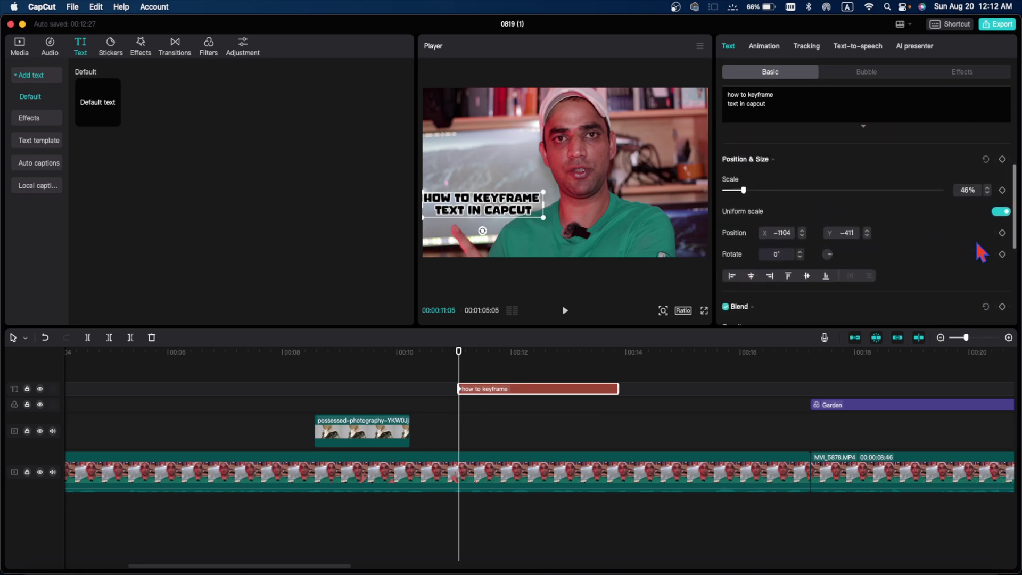
scroll(982, 253, "up", 8)
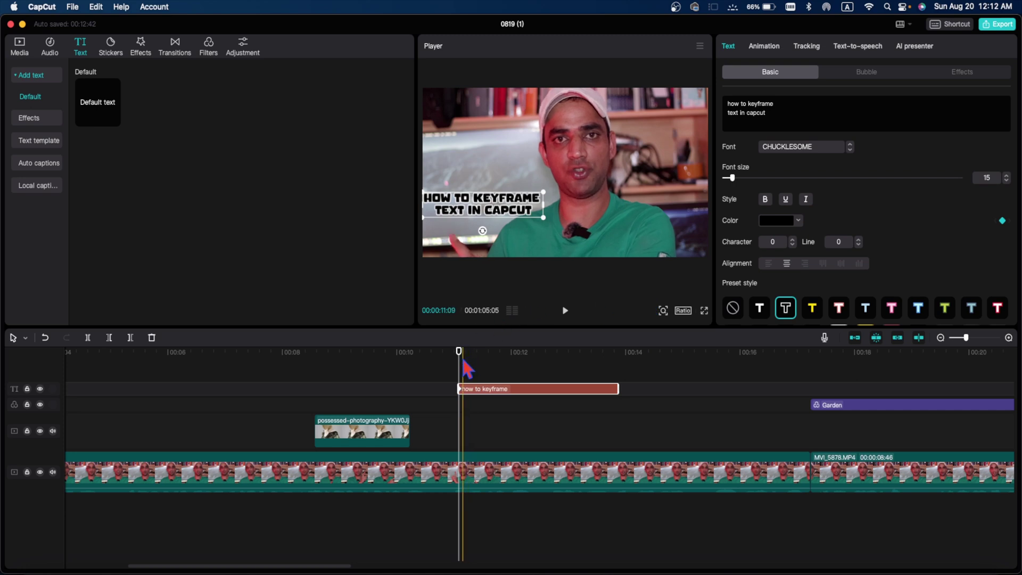
Step: Keyframe the title drifting up and right to the frame's upper right by 11:42
scroll(820, 239, "down", 8)
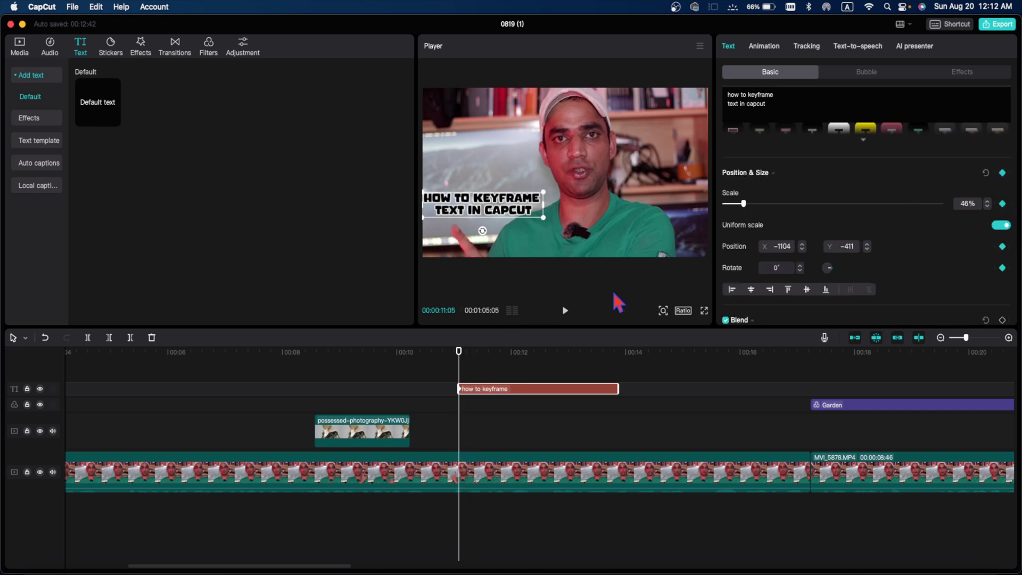
left_click_drag(459, 362, 480, 366)
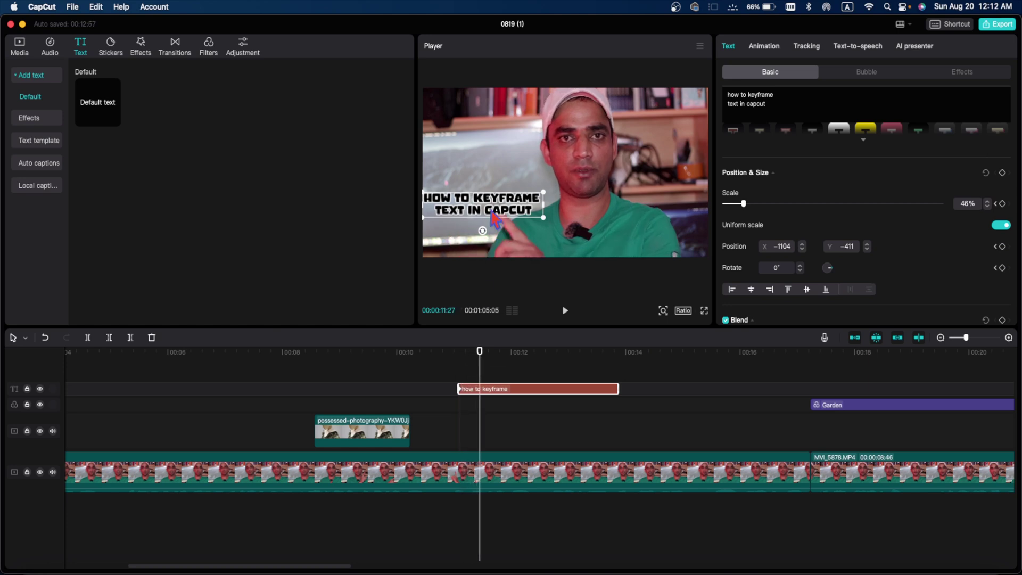
left_click_drag(494, 217, 513, 204)
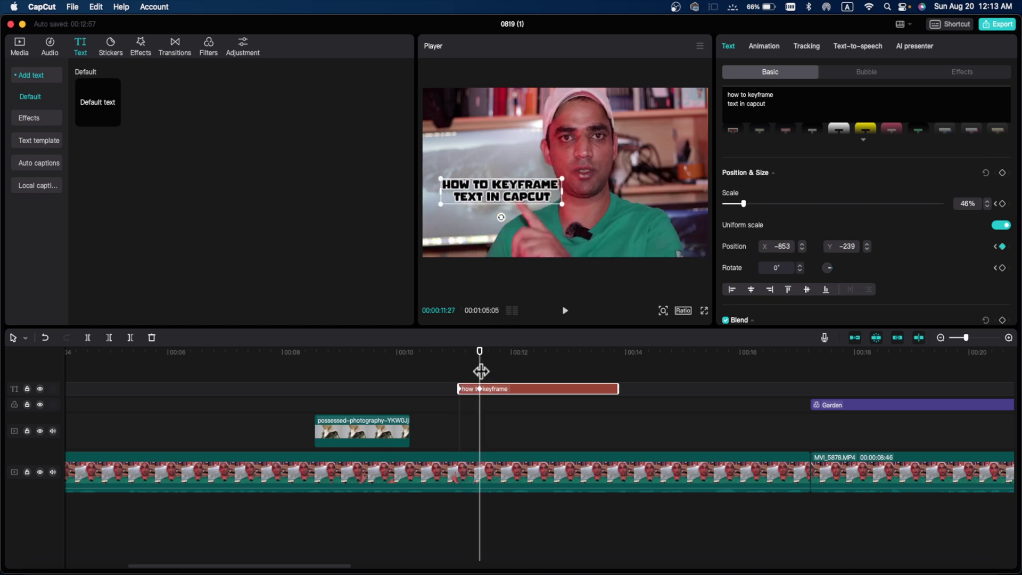
left_click_drag(481, 371, 485, 371)
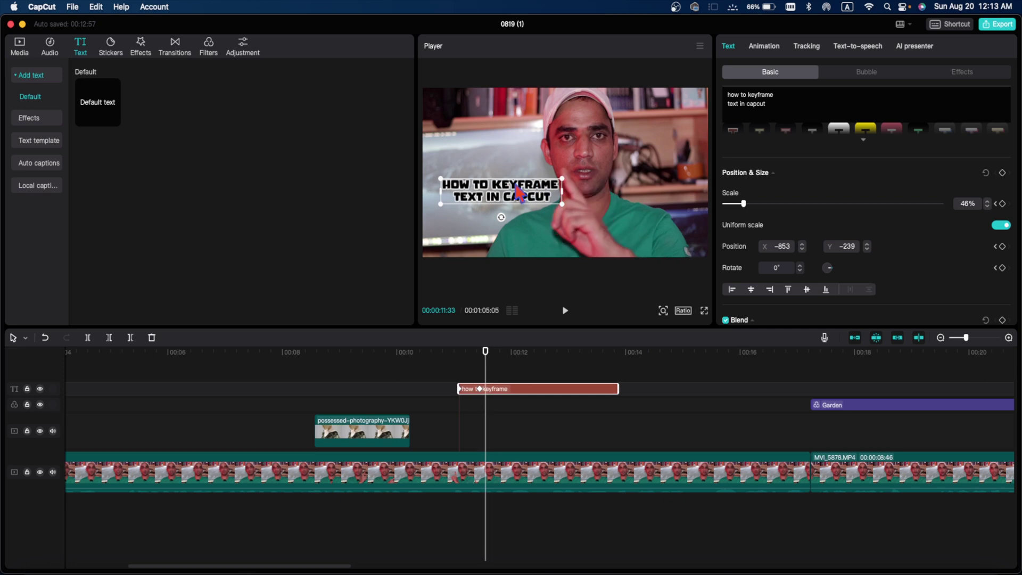
left_click_drag(519, 192, 570, 148)
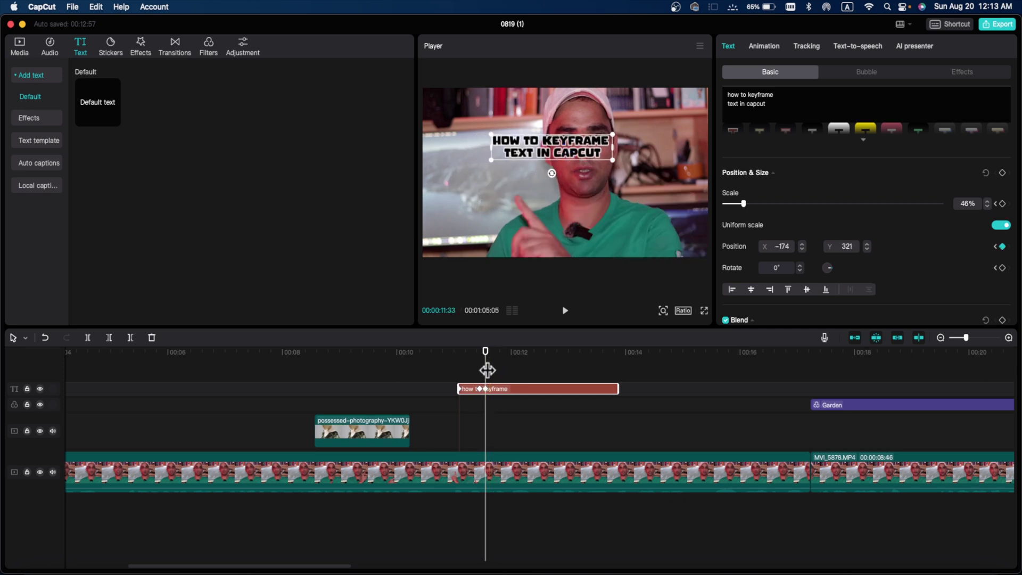
left_click_drag(488, 370, 494, 370)
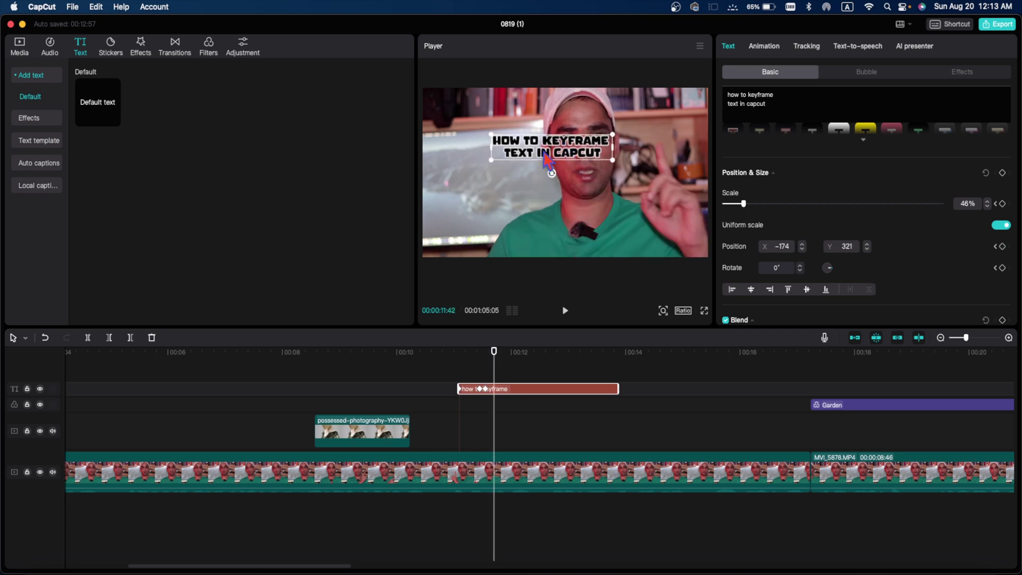
left_click_drag(546, 158, 645, 138)
Step: Shrink the title to 17%, then move it to the lower centre and enlarge it to 61%
left_click(564, 310)
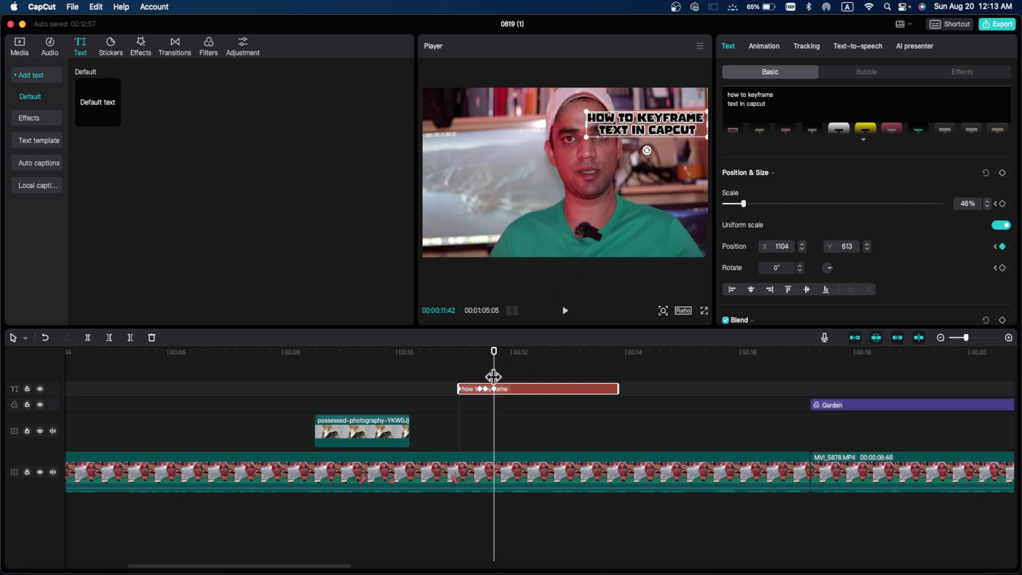
key("space")
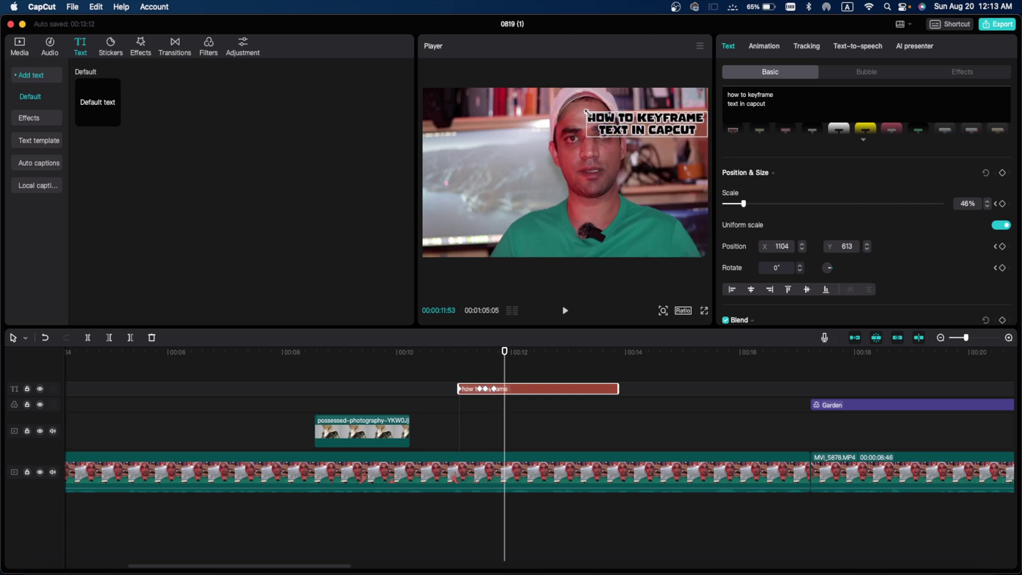
left_click_drag(586, 112, 644, 140)
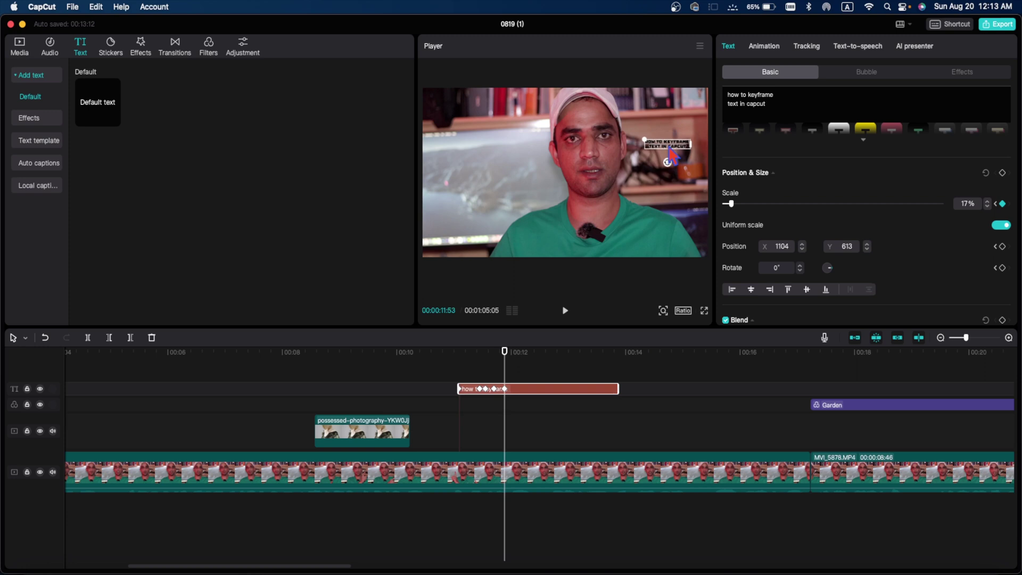
left_click(518, 351)
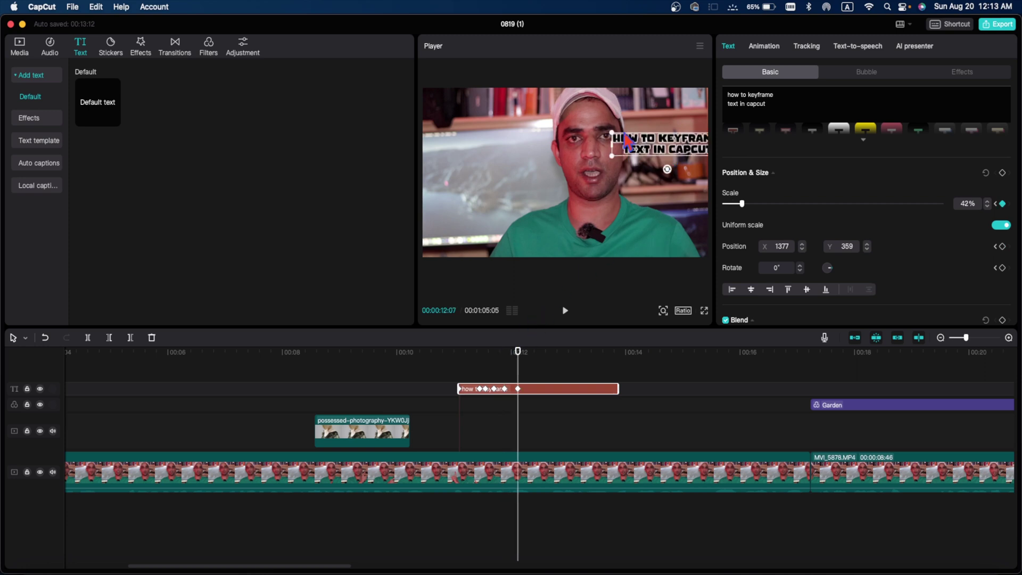
left_click_drag(645, 149, 624, 152)
left_click_drag(520, 385, 531, 384)
left_click_drag(667, 149, 606, 221)
left_click_drag(542, 347, 555, 351)
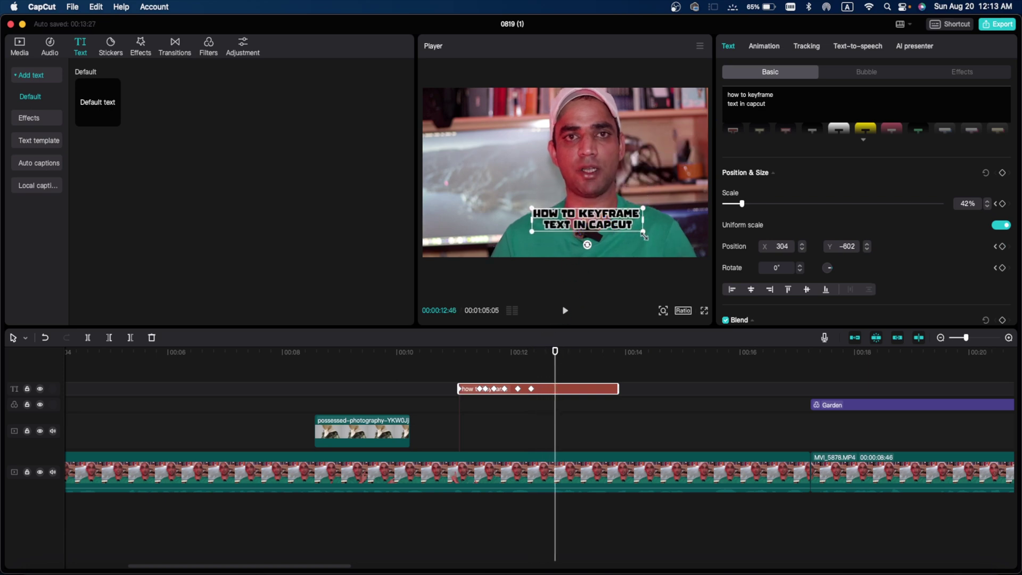
left_click_drag(644, 236, 667, 255)
left_click_drag(555, 351, 573, 352)
Step: Apply the Flip up In animation to the title and preview it from 10:48
left_click(767, 49)
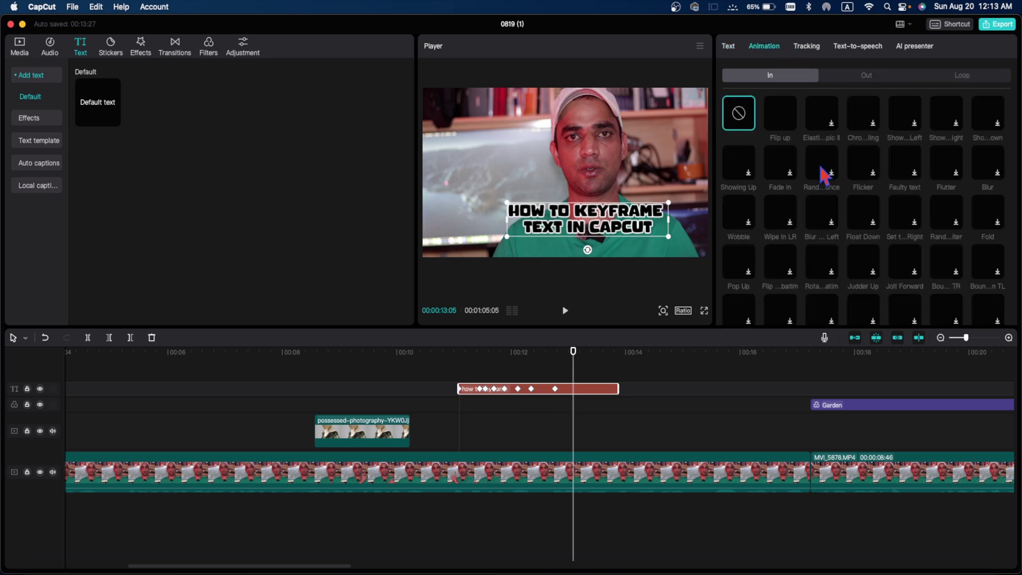
left_click(793, 118)
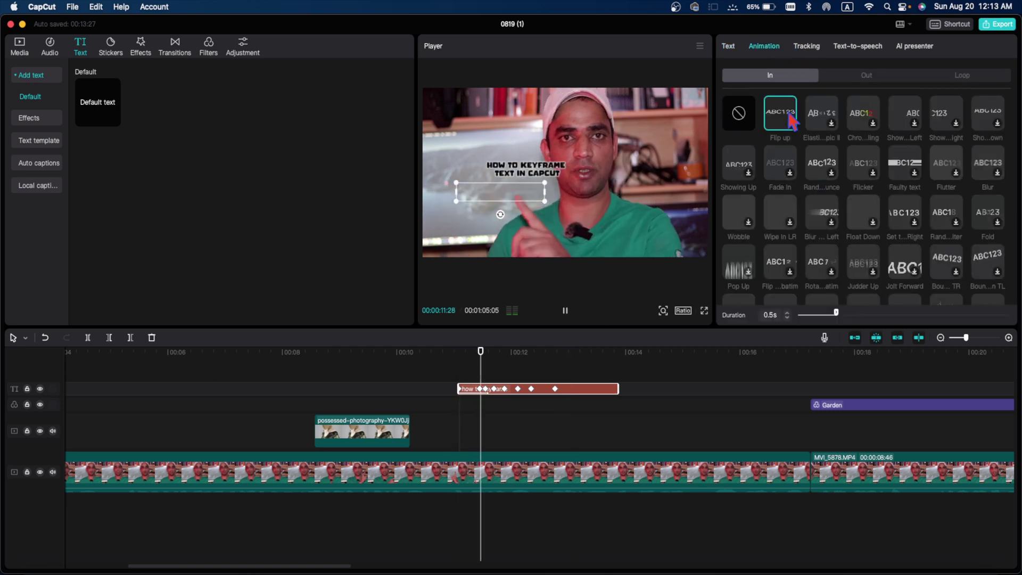
left_click(443, 383)
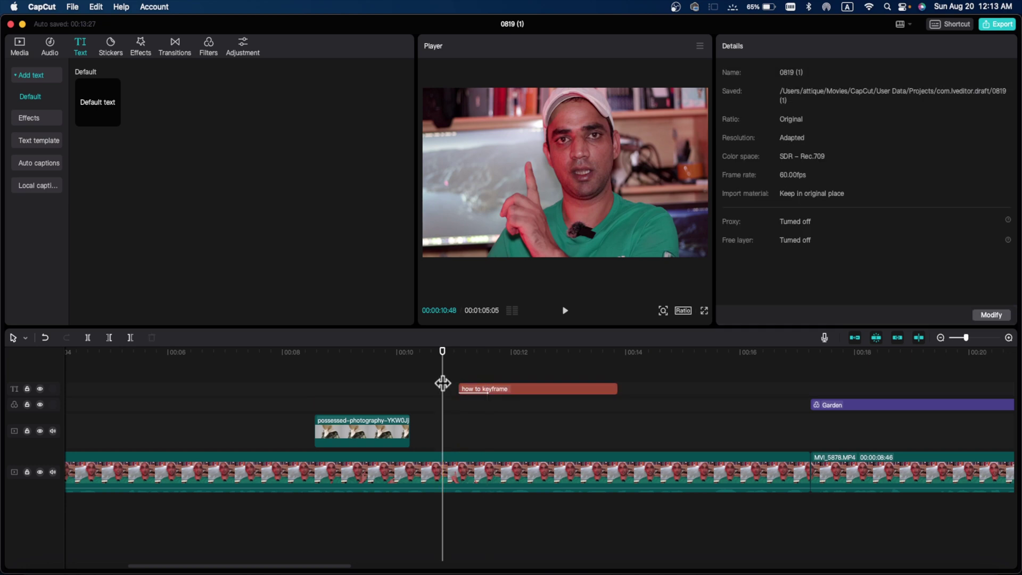
key("space")
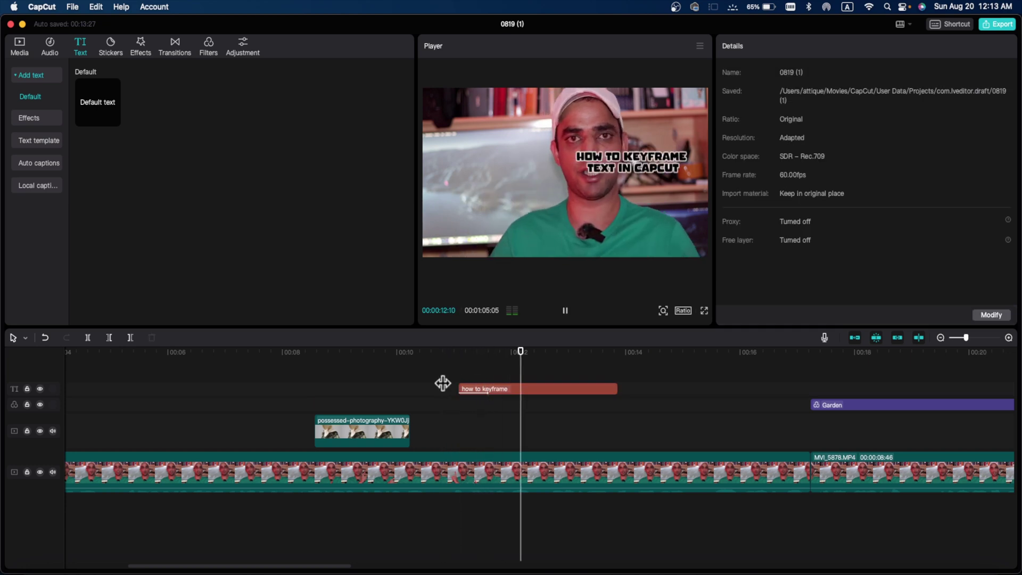
key("space")
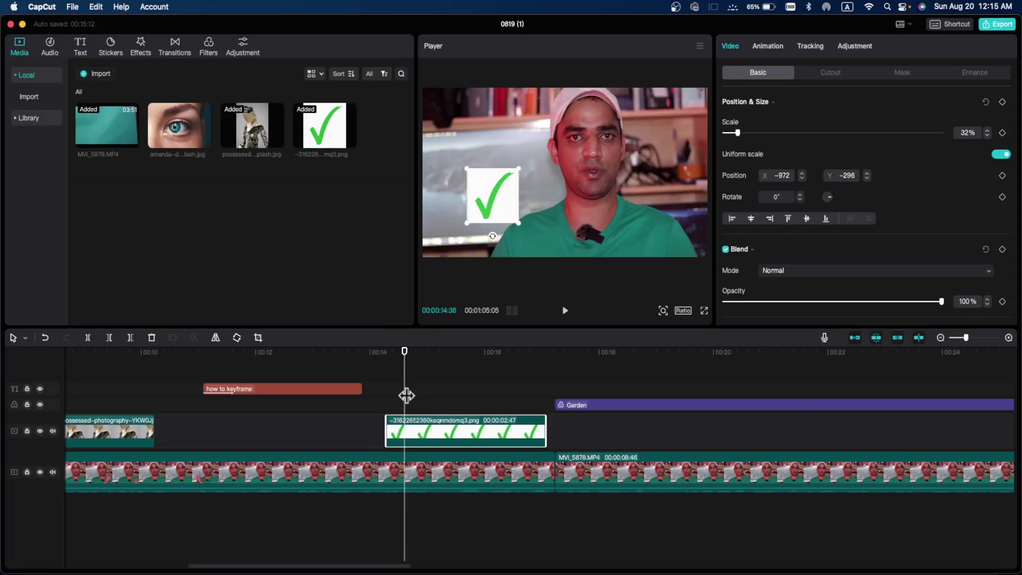
Step: Keyframe the checkmark from the bottom-left corner up to the frame's left middle by 15:31, then preview
mouse_move(406, 394)
left_mouse_down()
mouse_move(381, 393)
mouse_move(458, 406)
mouse_move(414, 411)
left_mouse_up()
left_click_drag(501, 215, 433, 264)
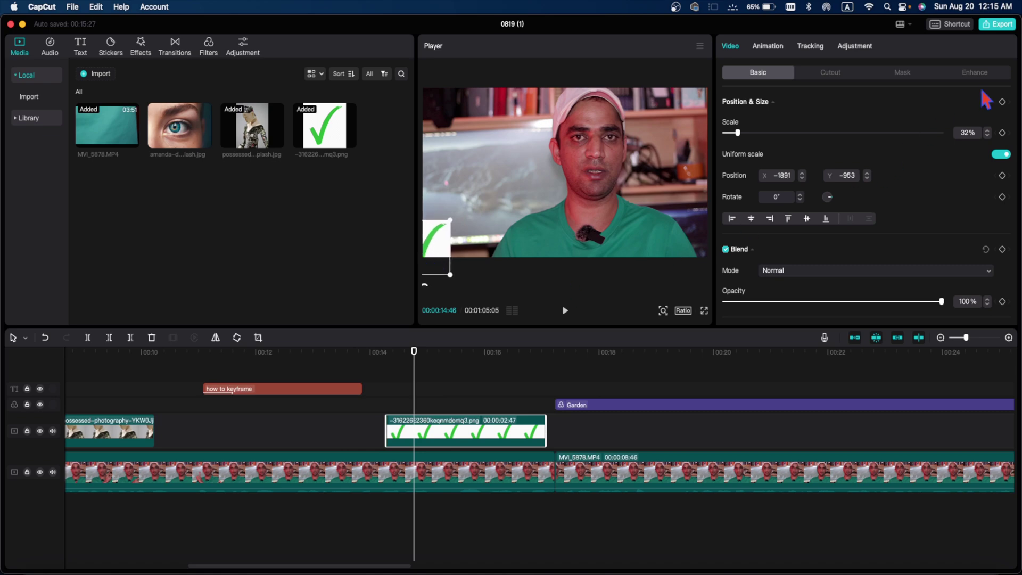
left_click(1003, 103)
left_click_drag(414, 409, 424, 410)
left_click_drag(438, 246, 480, 217)
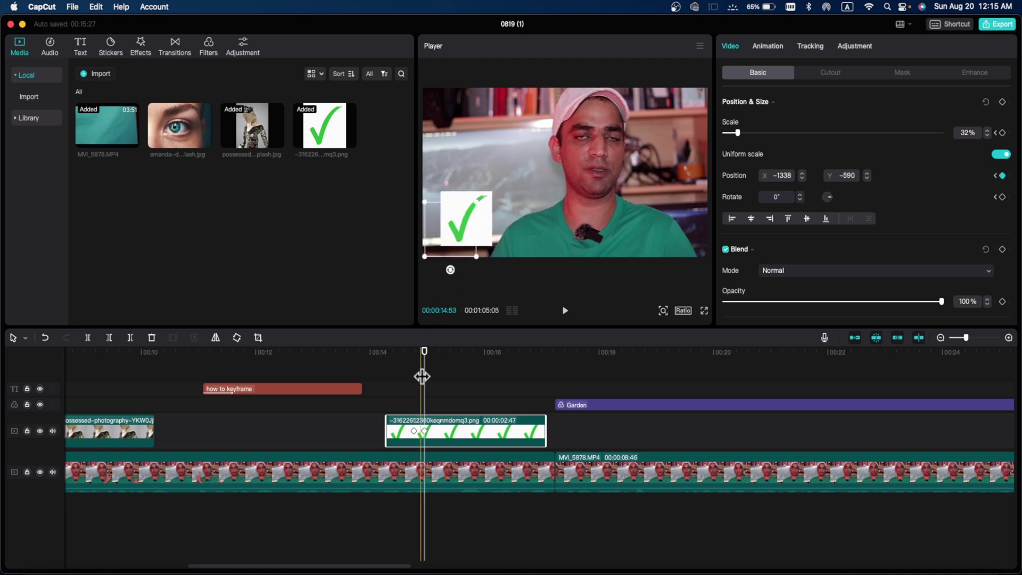
left_click_drag(424, 351, 456, 350)
left_click_drag(474, 225, 489, 178)
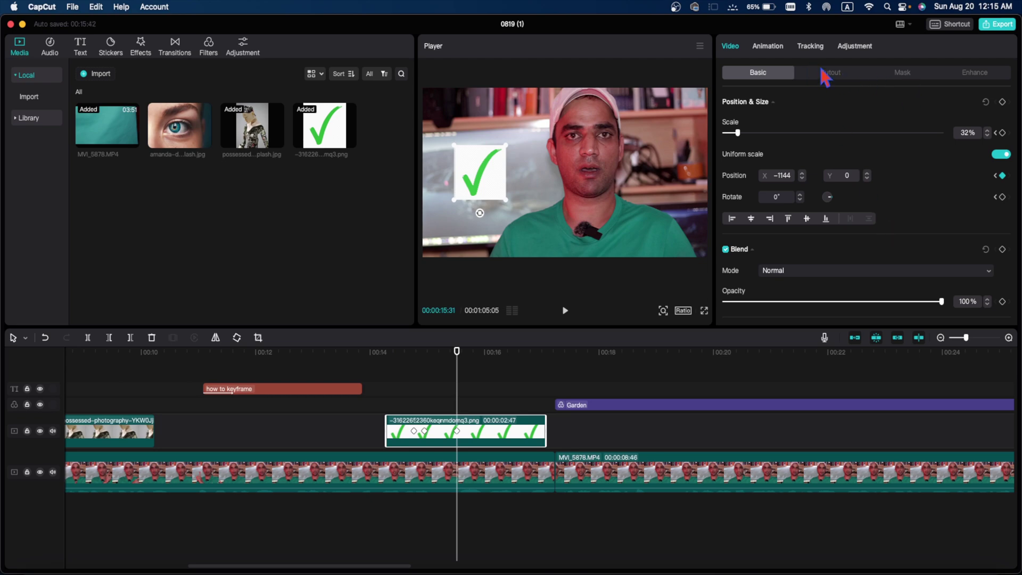
left_click(376, 392)
key("space")
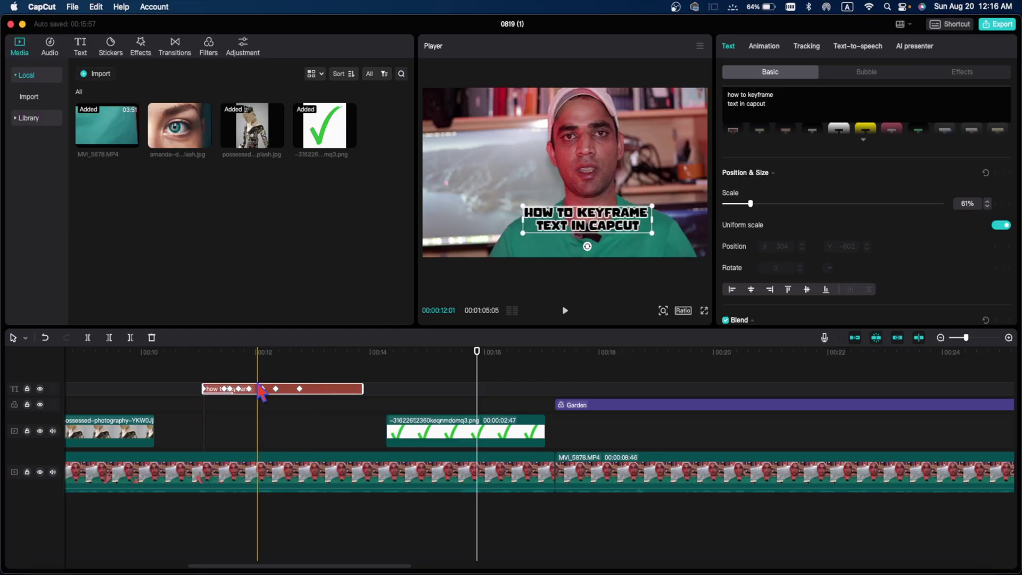
Step: Set the title's colour to bright green at its 11:53 keyframe
left_click(213, 352)
left_click(229, 394)
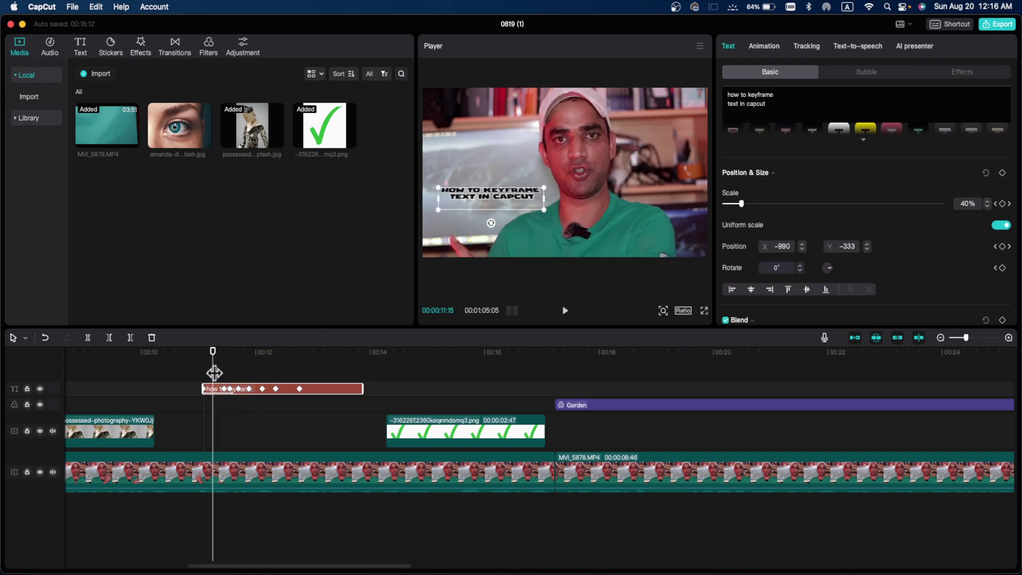
left_click_drag(213, 373, 251, 399)
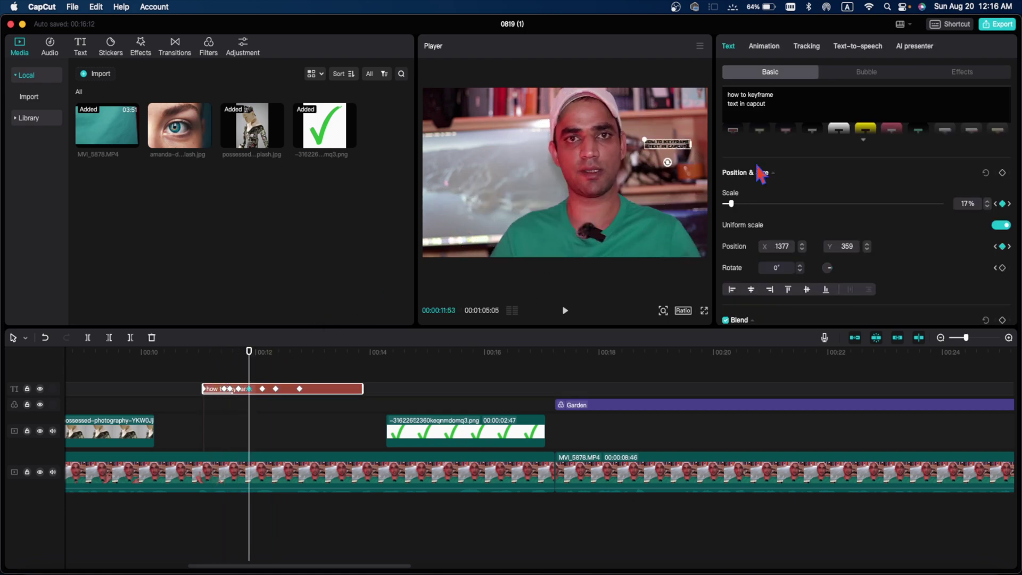
scroll(829, 114, "up", 5)
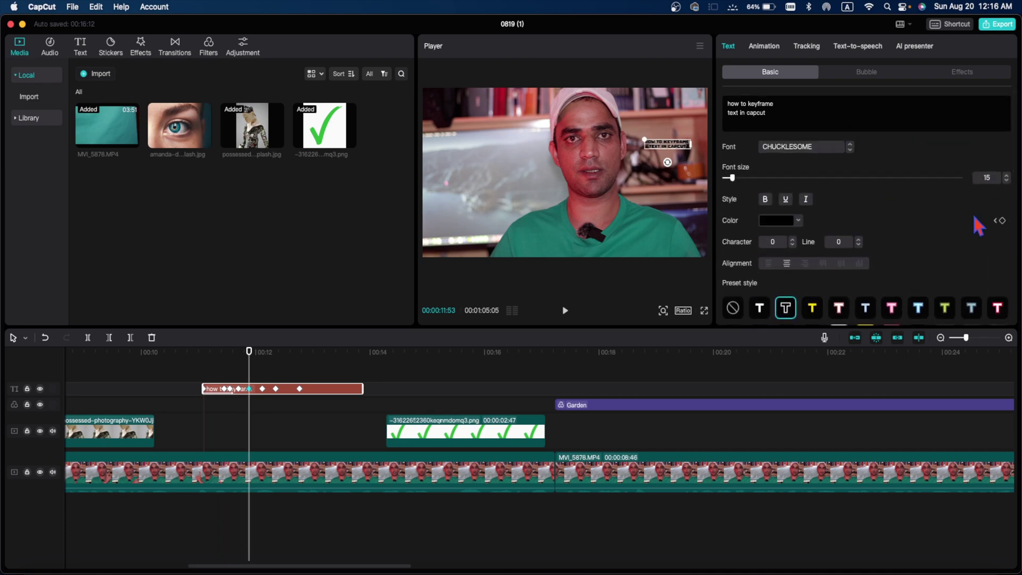
left_click(798, 220)
left_click_drag(752, 317, 778, 320)
left_click(847, 244)
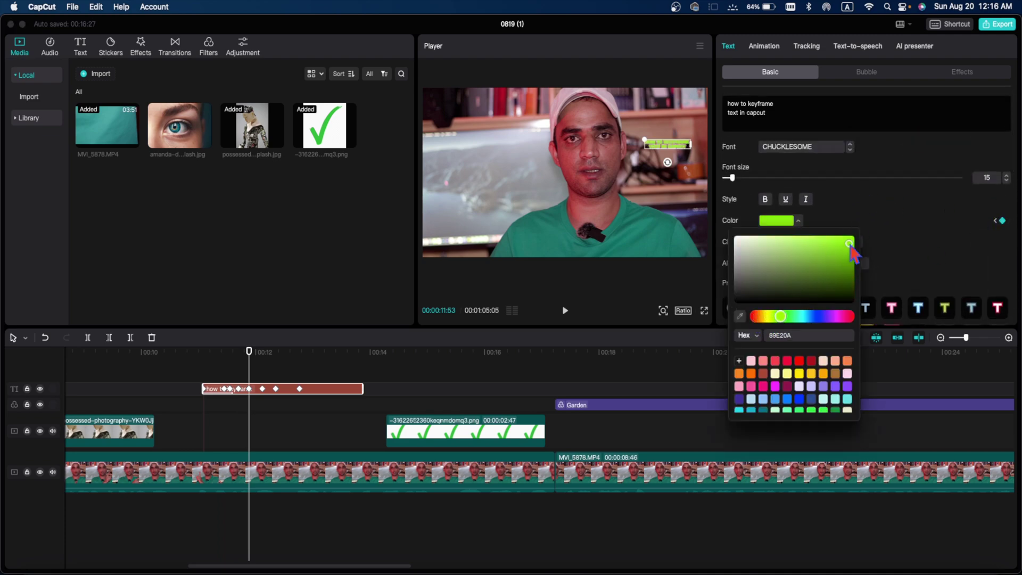
Step: Make the title red (FF0000) at the 11:27 keyframe and preview the colour change
left_click(223, 389)
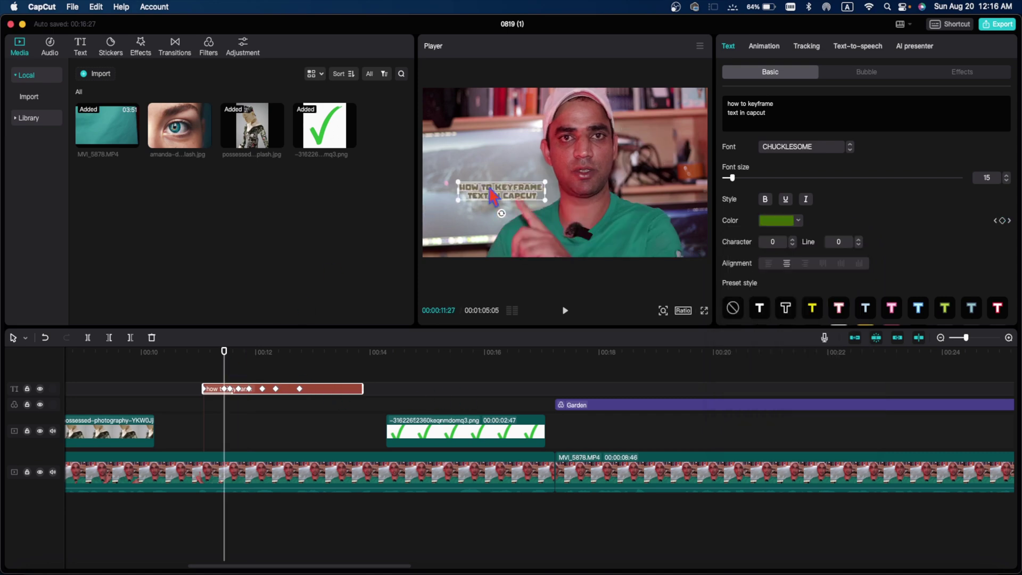
left_click(798, 220)
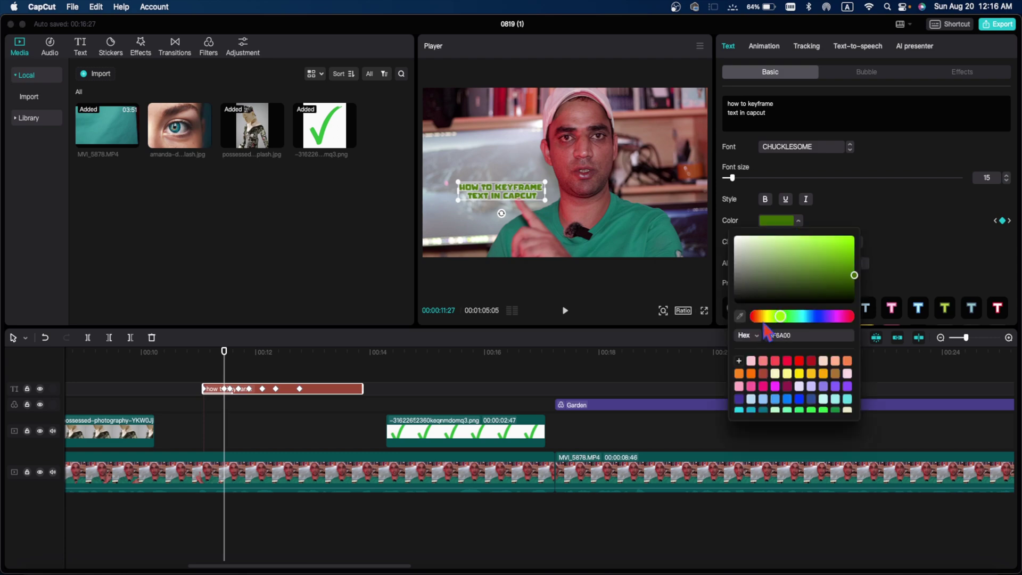
left_click(757, 317)
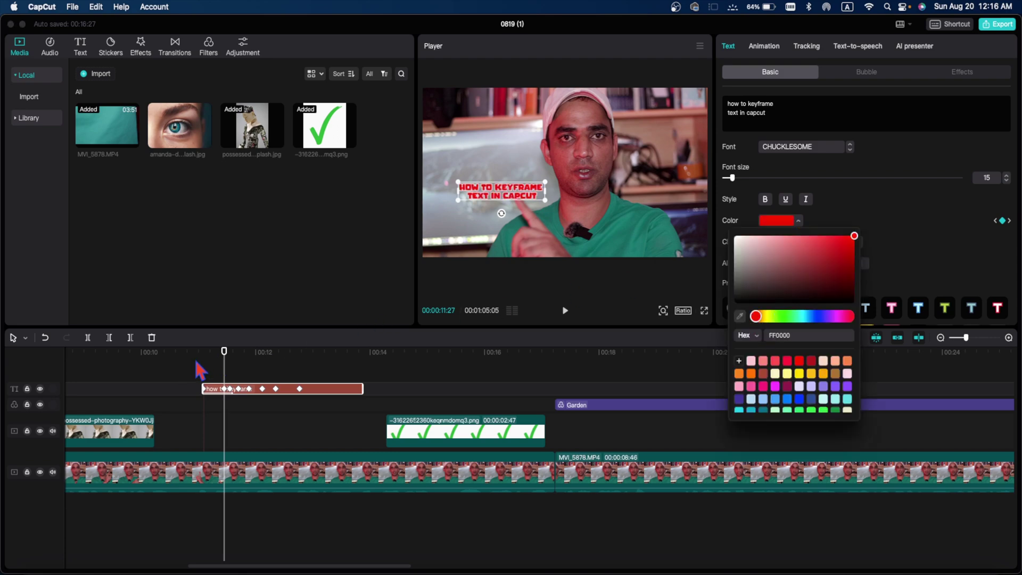
left_click(201, 370)
key("space")
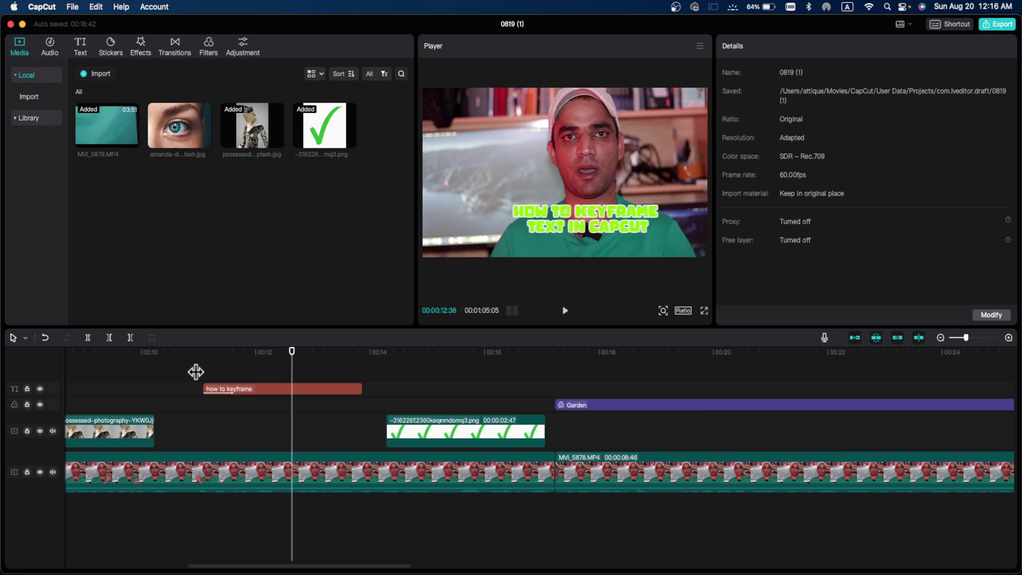
left_click(236, 390)
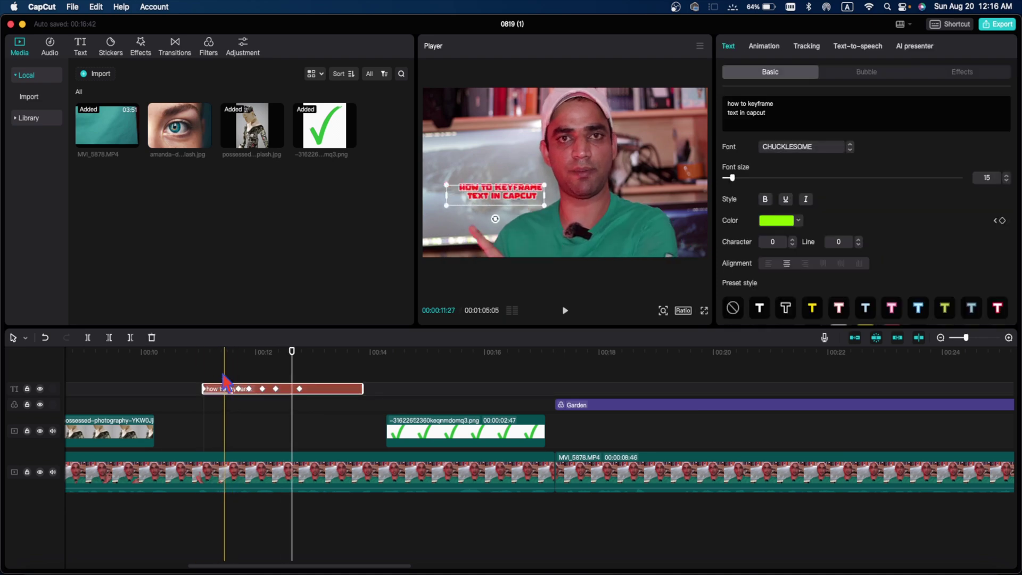
left_click(226, 398)
left_click(225, 391)
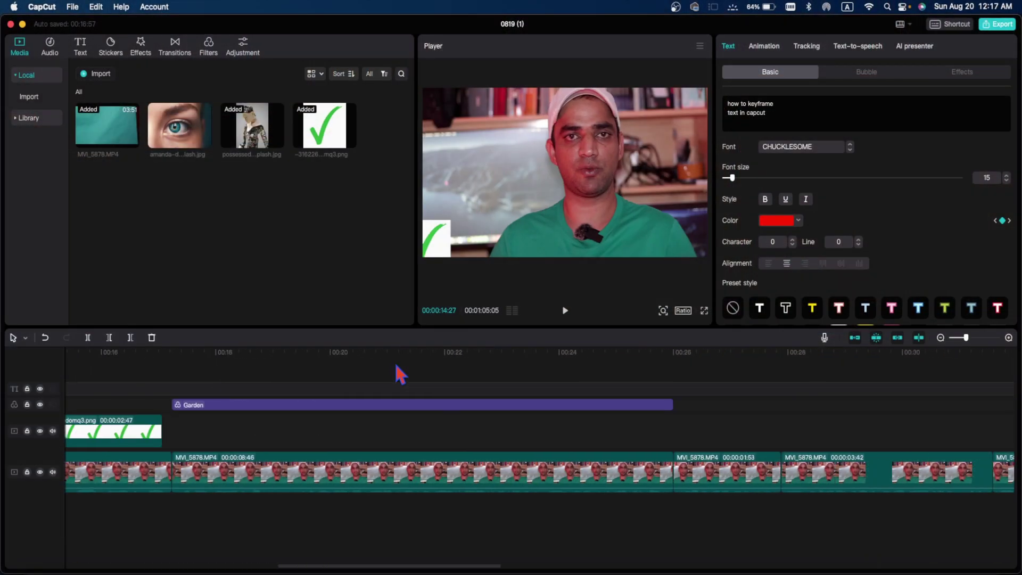
scroll(398, 372, "right", 3)
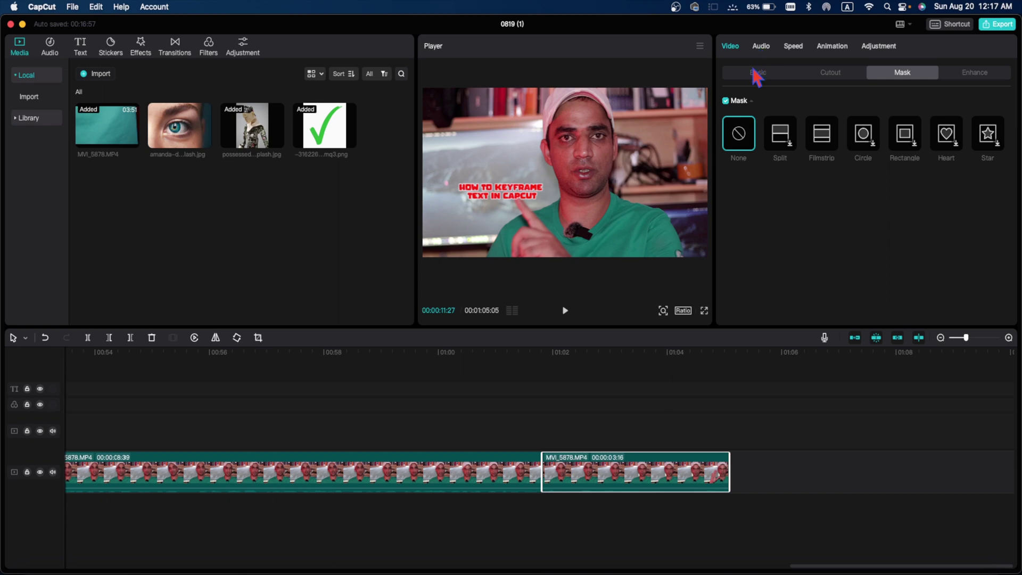
Step: In the last MVI_5878 clip's Basic settings, keyframe its Scale from 100% up to 142%
left_click(756, 73)
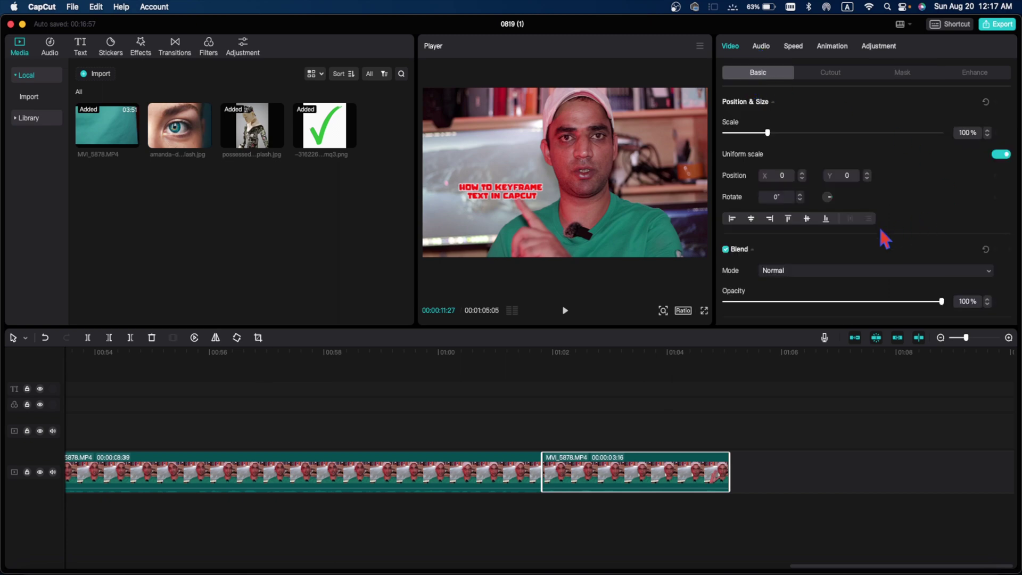
scroll(964, 223, "down", 5)
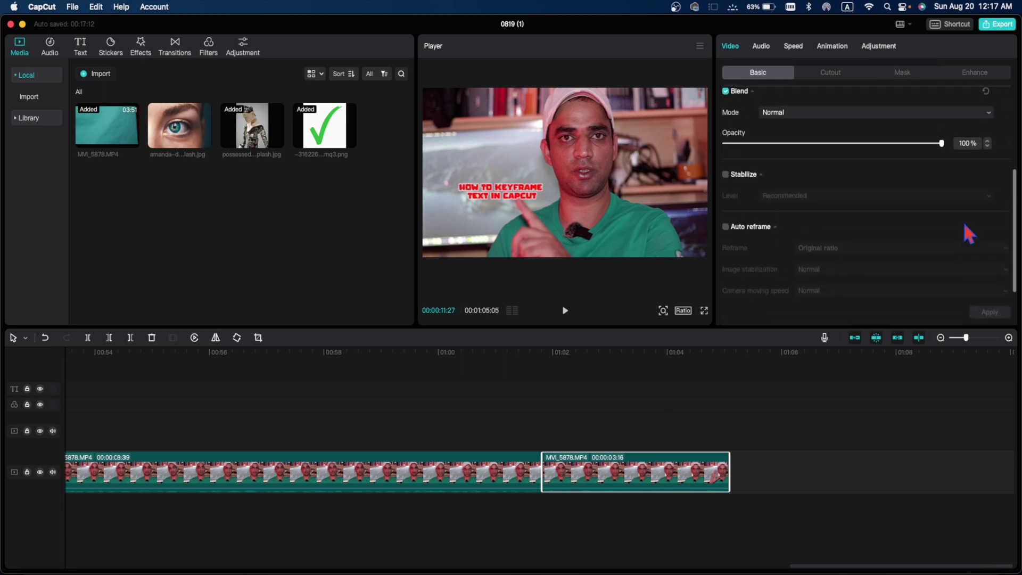
scroll(963, 219, "up", 5)
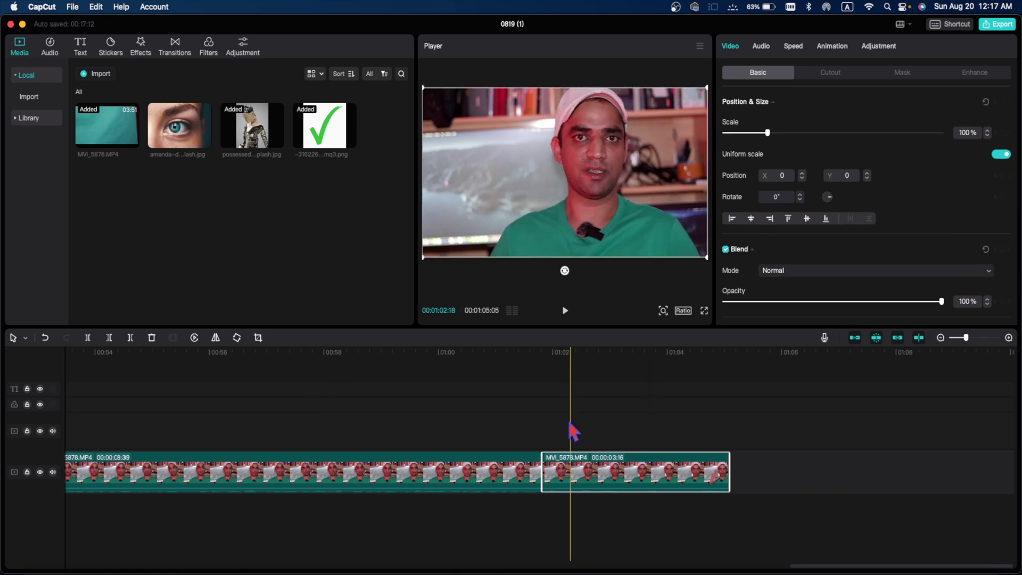
left_click(554, 434)
left_click(564, 482)
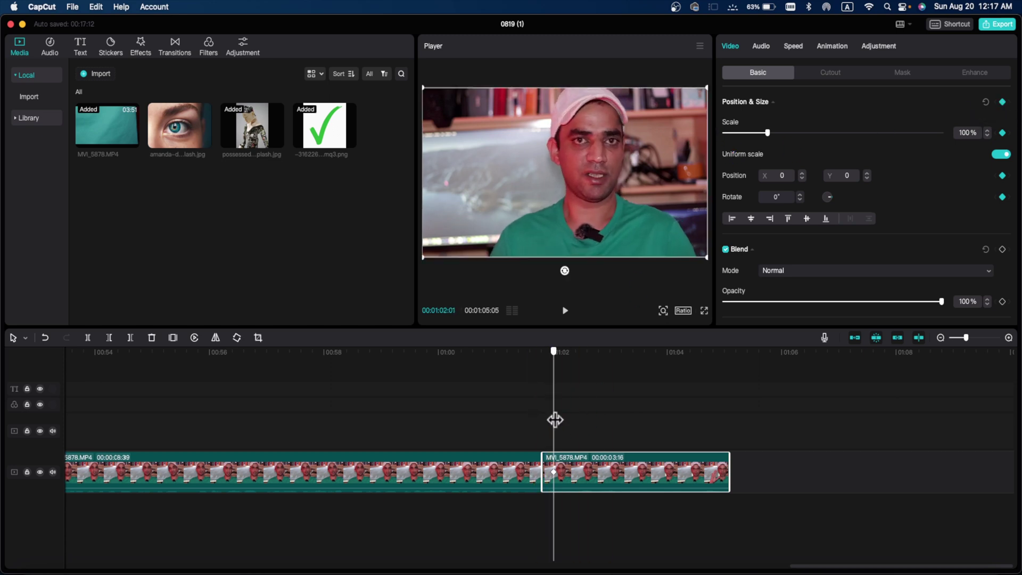
left_click_drag(554, 418, 566, 420)
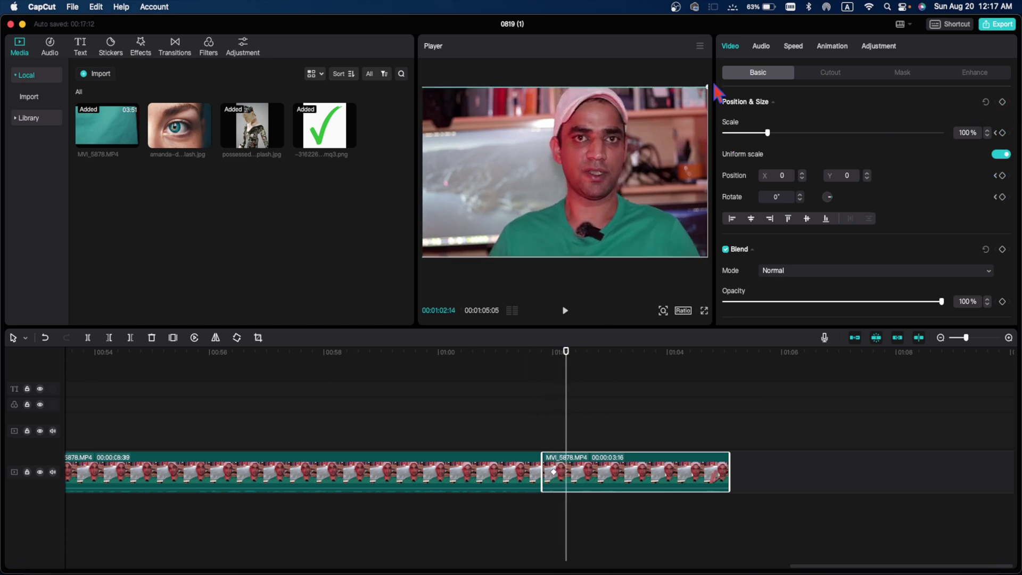
scroll(639, 253, "up", 3)
left_click_drag(569, 403, 590, 404)
left_click_drag(776, 132, 786, 134)
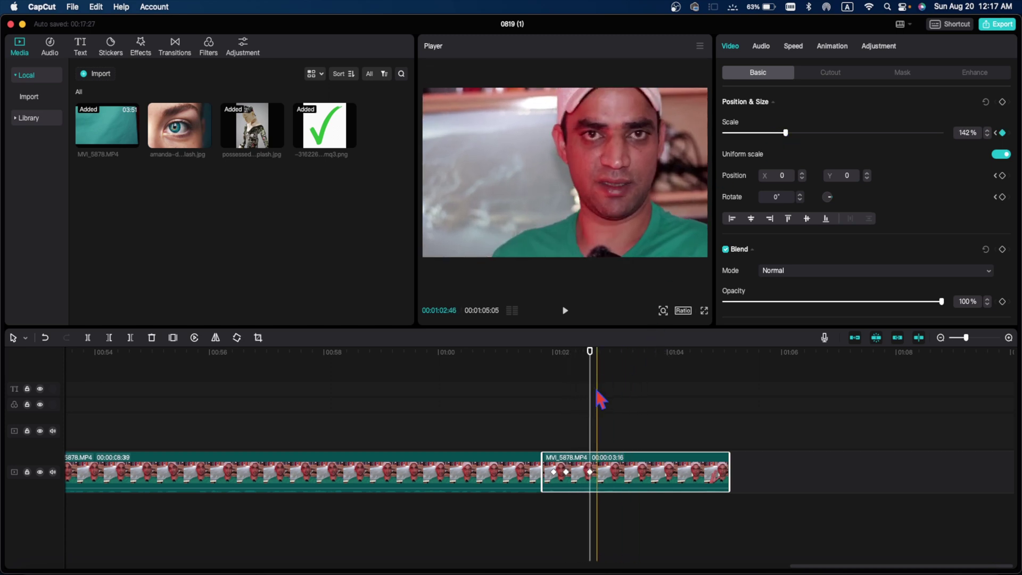
left_click_drag(590, 404, 617, 404)
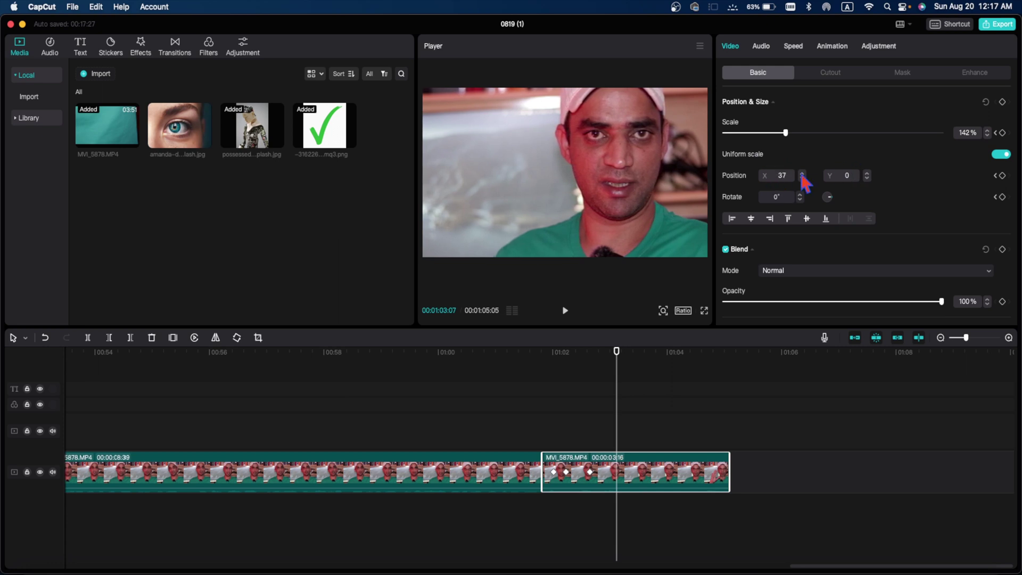
Step: Keyframe the last clip's rotation at 60°, then back to 0° further along
scroll(788, 155, "down", 2)
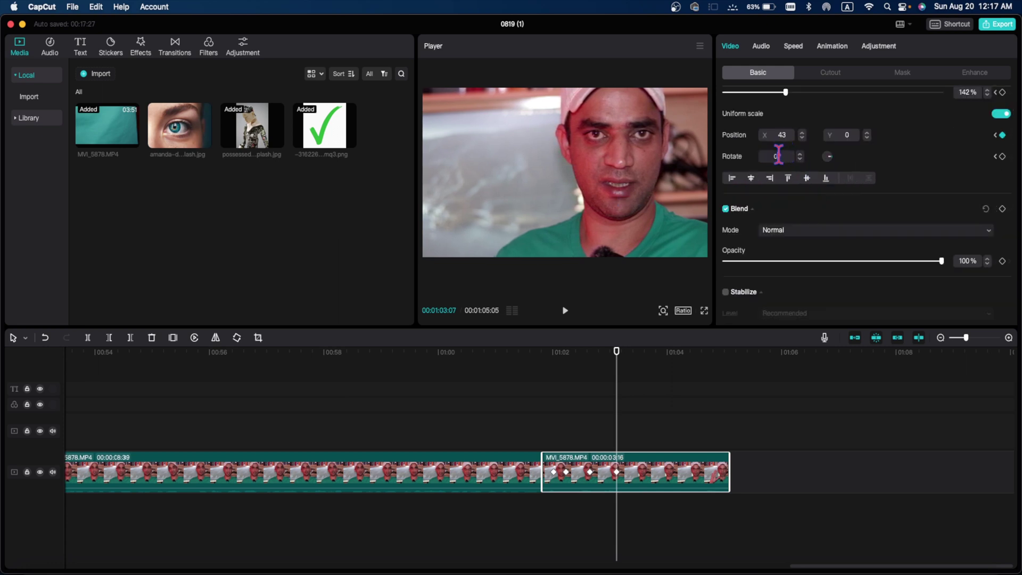
type("60")
key("Return")
left_click(630, 437)
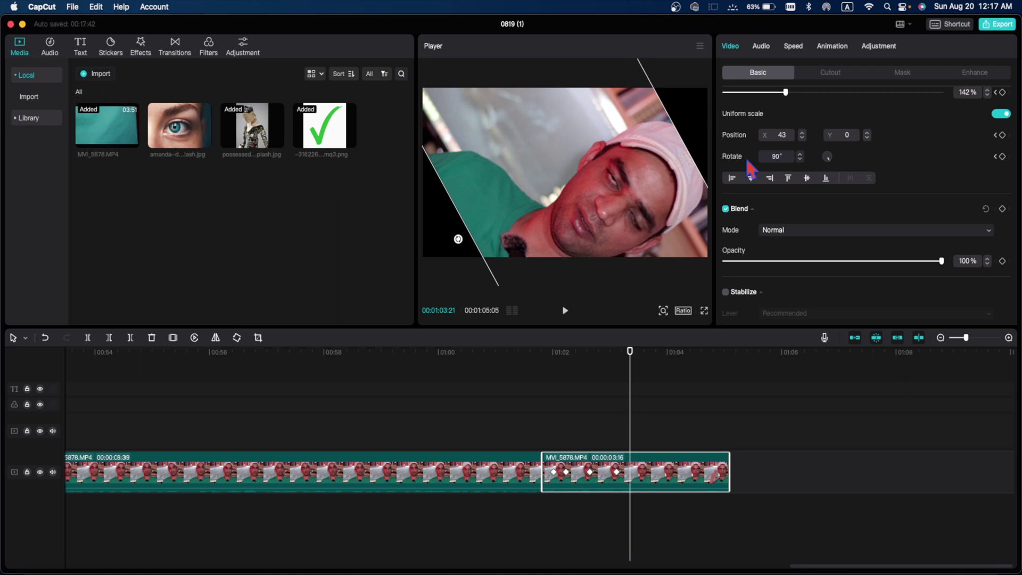
left_click_drag(631, 394, 647, 400)
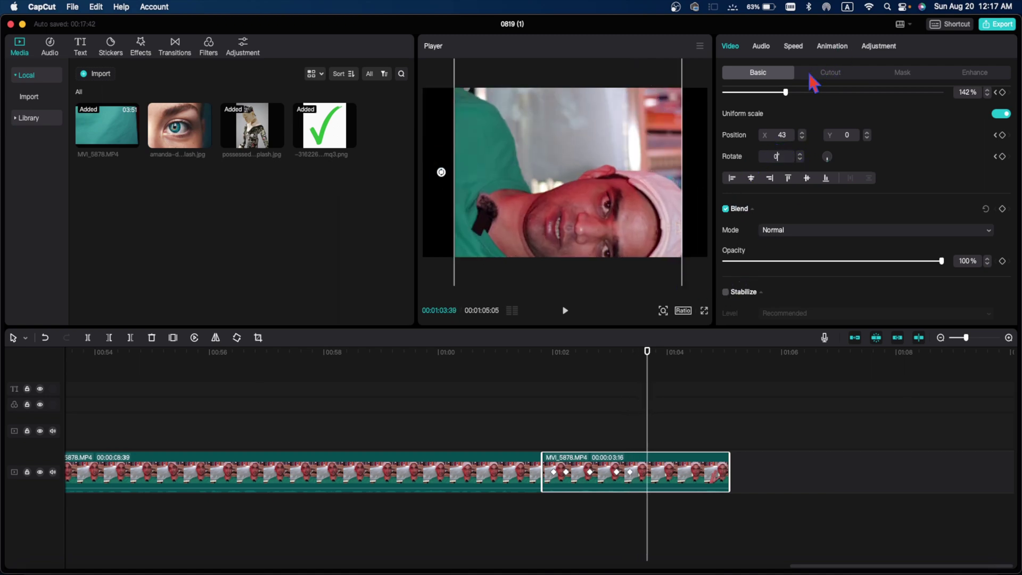
key("Return")
Step: Lower the clip's scale to about 99% and preview the zoom-and-rotate animation
left_click_drag(786, 97, 753, 99)
left_click(512, 417)
key("space")
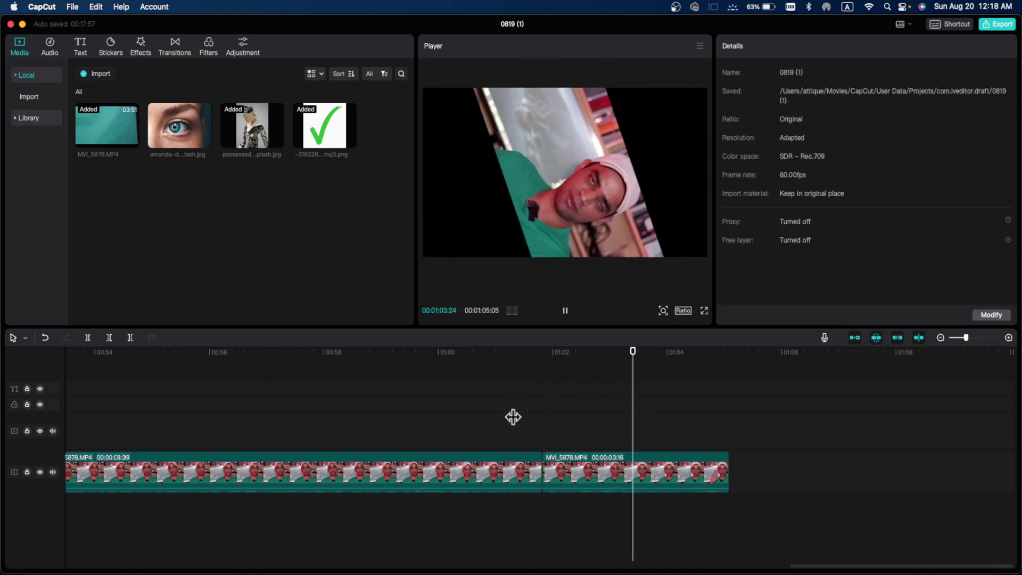
key("space")
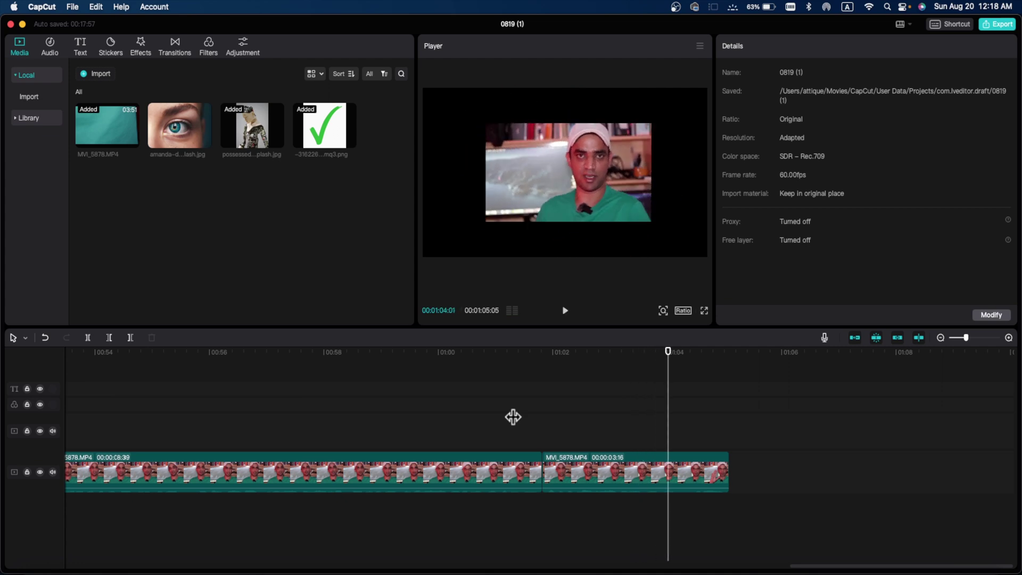
Step: Give the last MVI_5878 clip a customized speed curve: two 10x peaks around a 0.1x dip
left_click(624, 476)
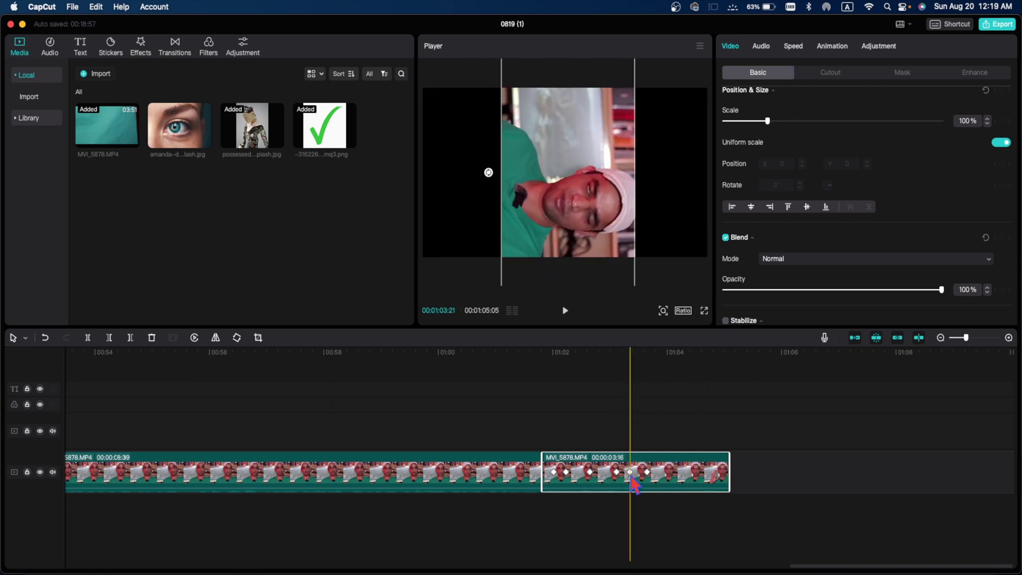
left_click(793, 47)
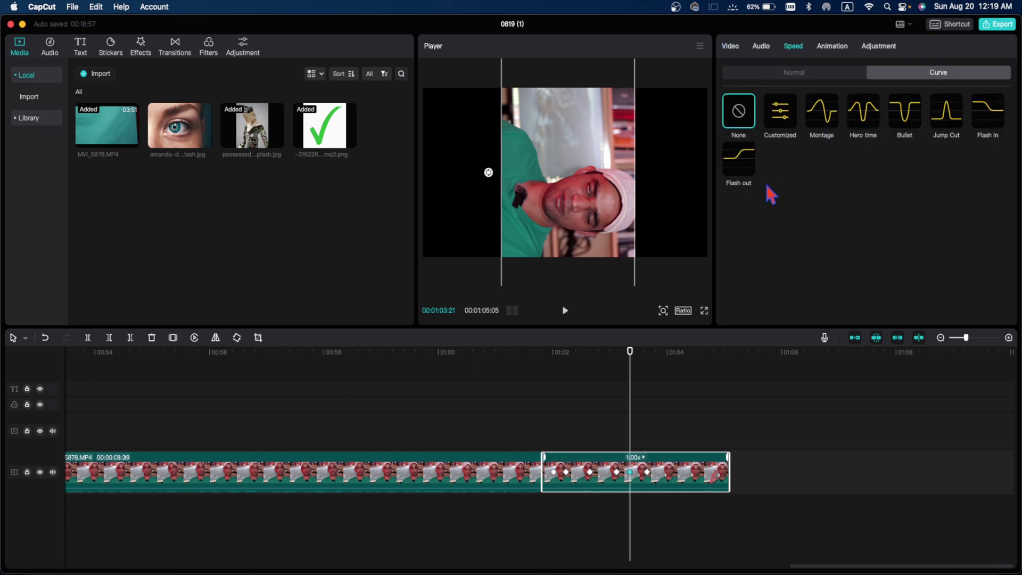
left_click(786, 121)
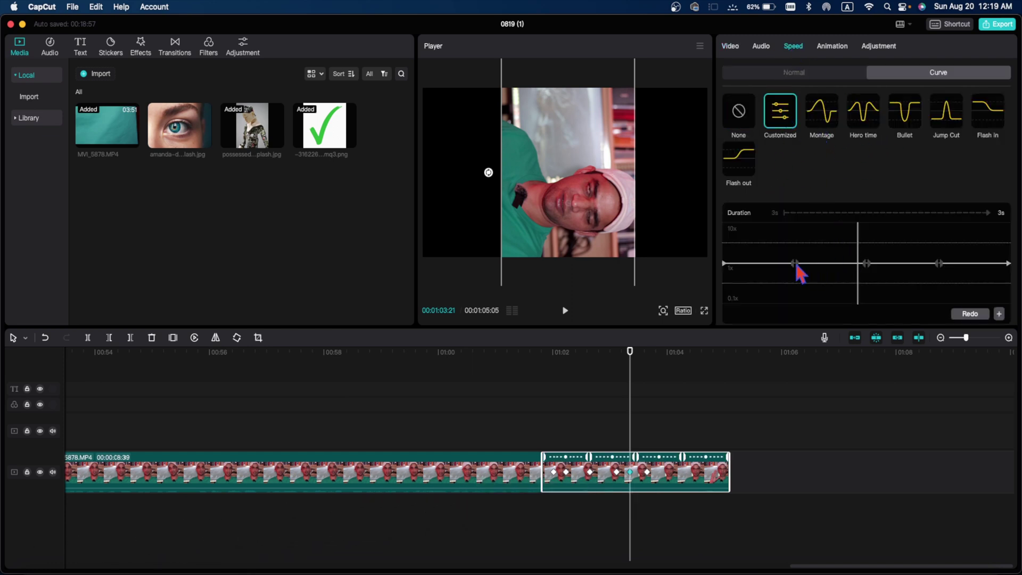
left_click_drag(795, 264, 797, 227)
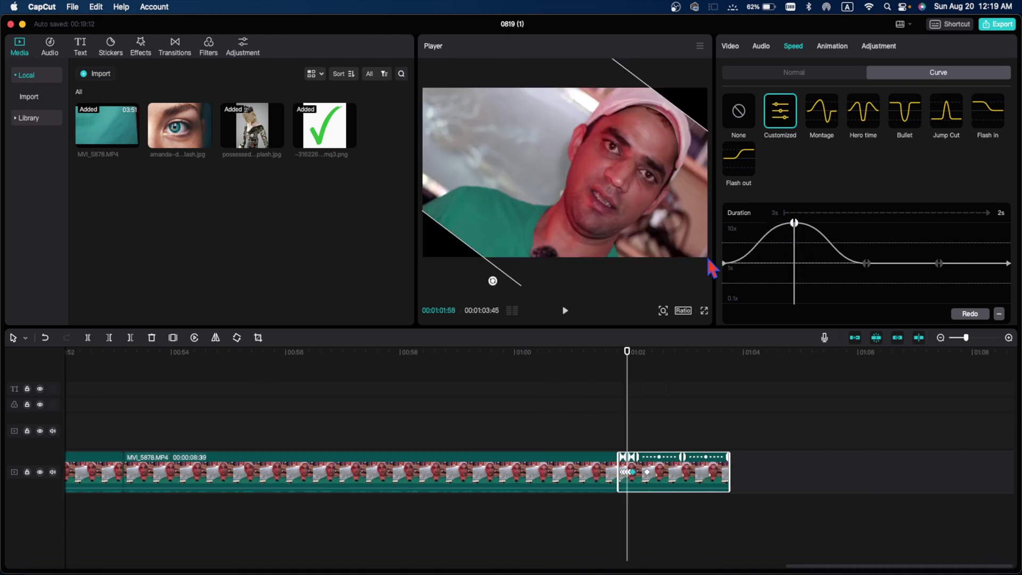
left_click_drag(724, 264, 725, 286)
left_click(866, 263)
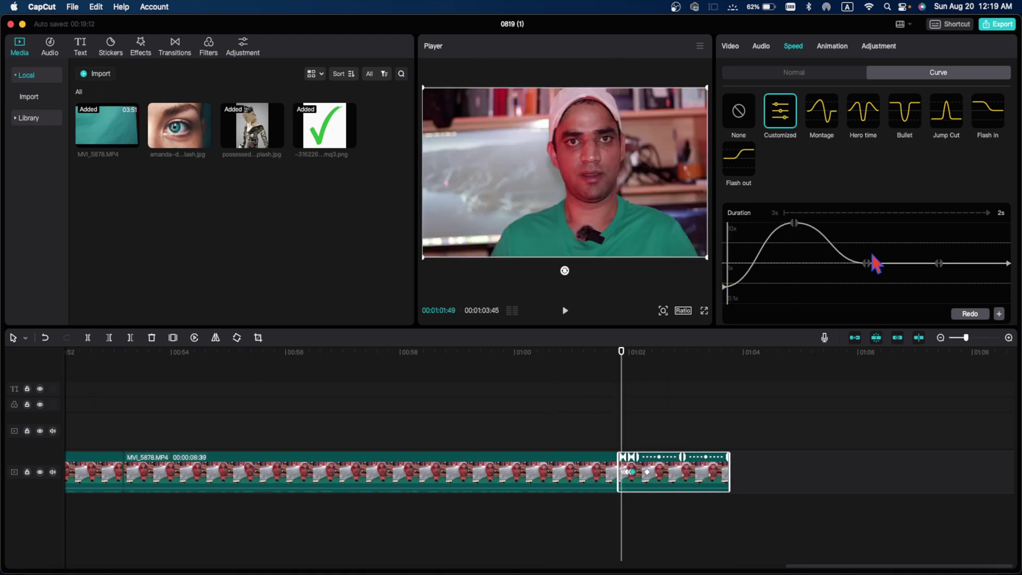
left_click_drag(867, 272, 850, 285)
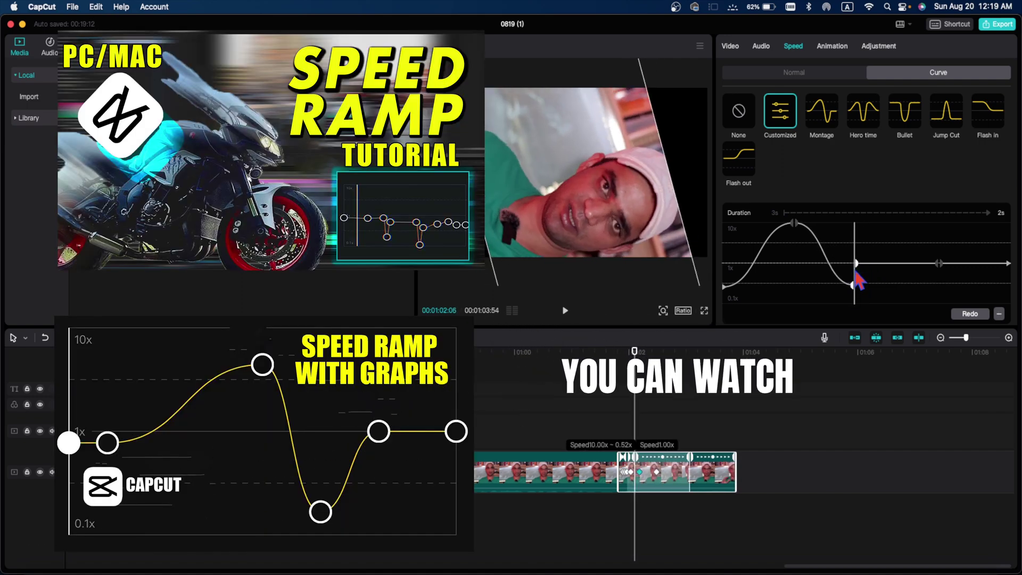
left_click_drag(856, 269, 858, 281)
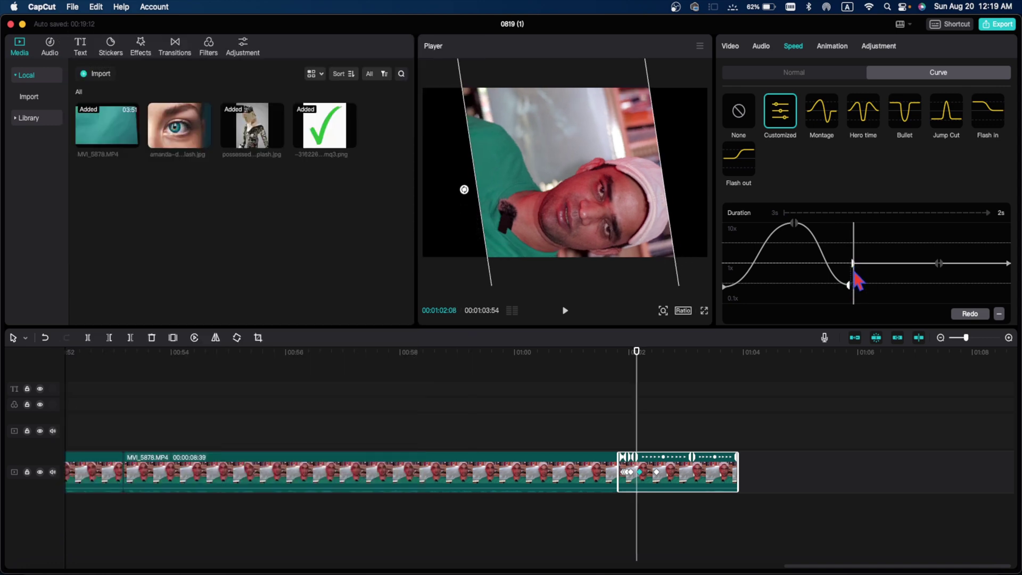
left_click_drag(938, 263, 935, 224)
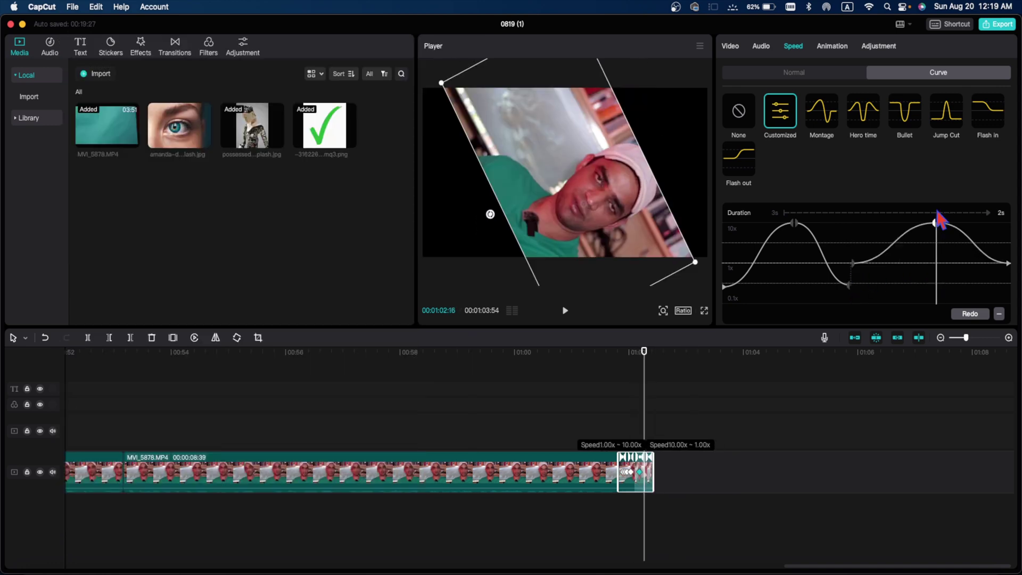
left_click(689, 370)
key("space")
left_click(690, 371)
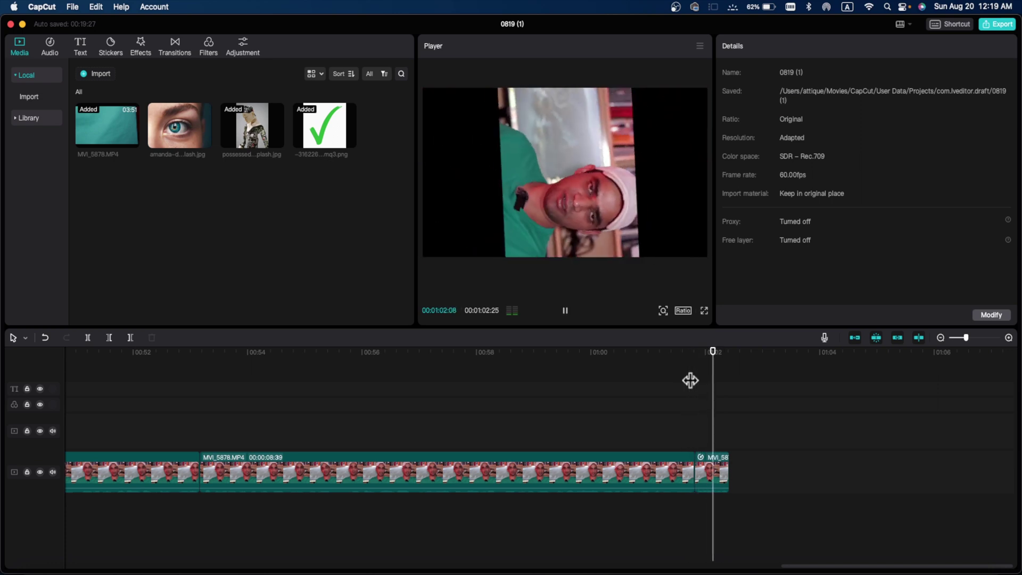
left_click(712, 462)
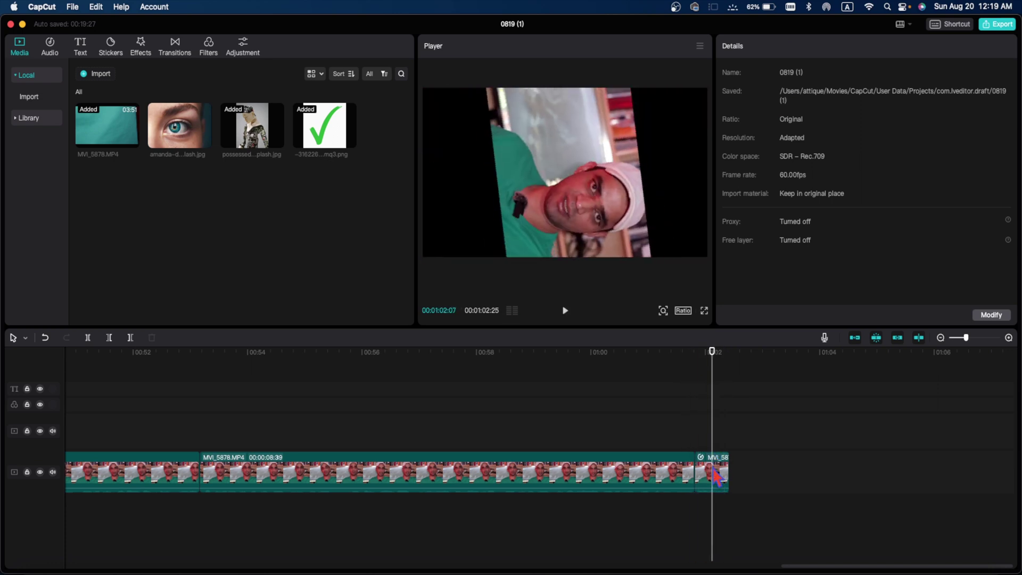
left_click(716, 475)
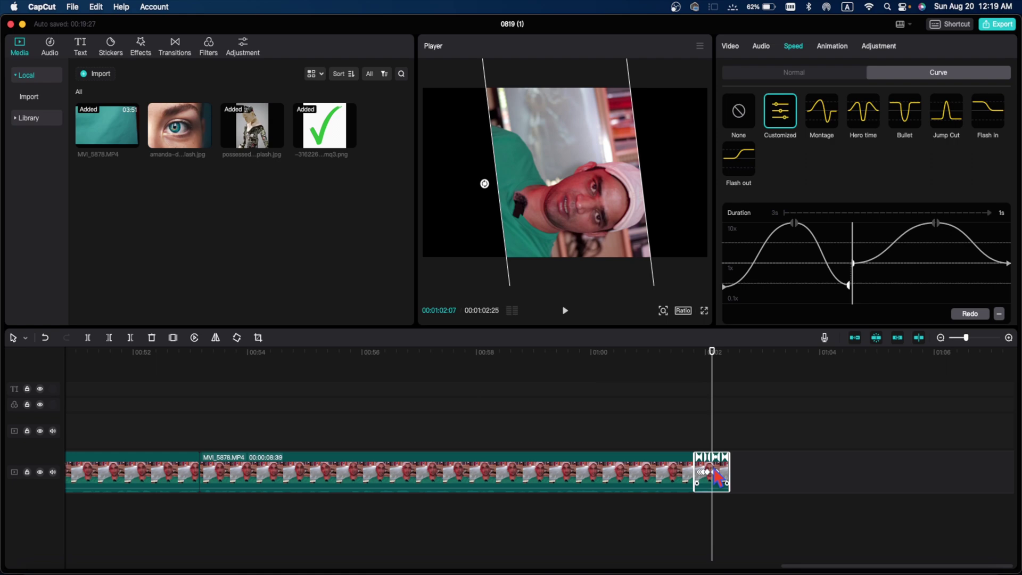